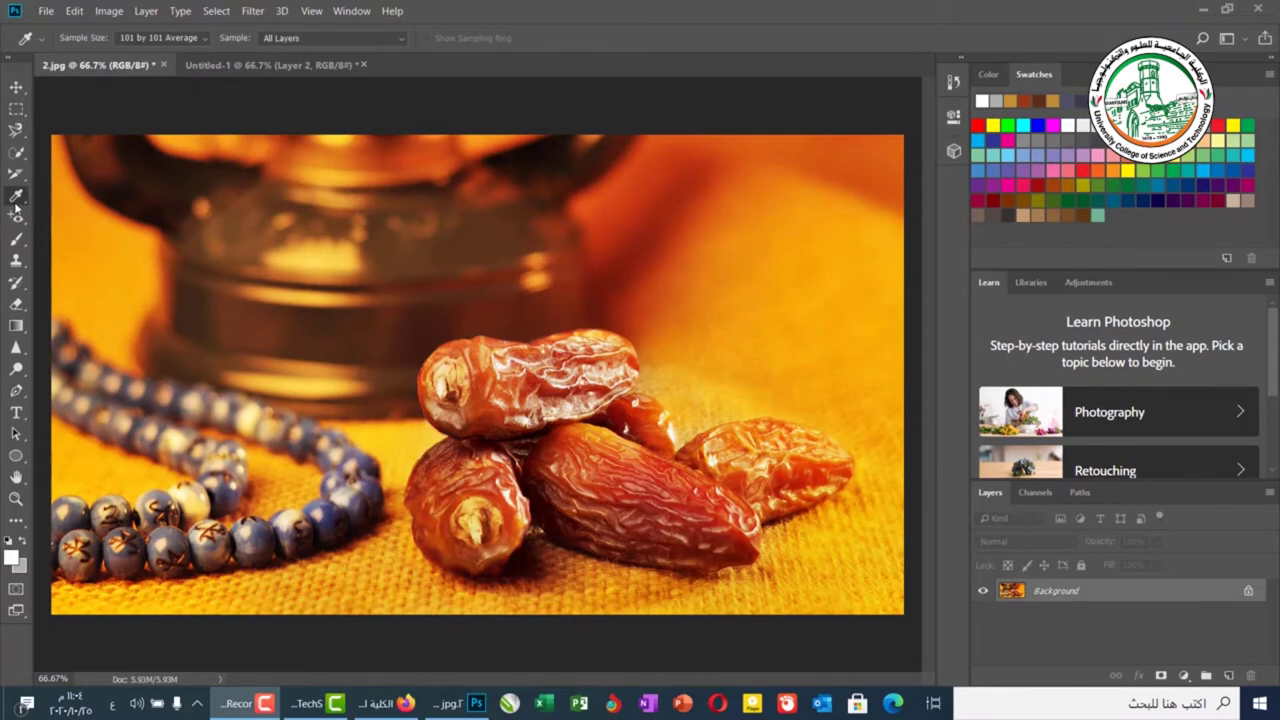
# Step: Sample the blurred orange background beside the teapot with the Eyedropper as foreground color and inspect it in the Color Picker
pyautogui.click(17, 205)
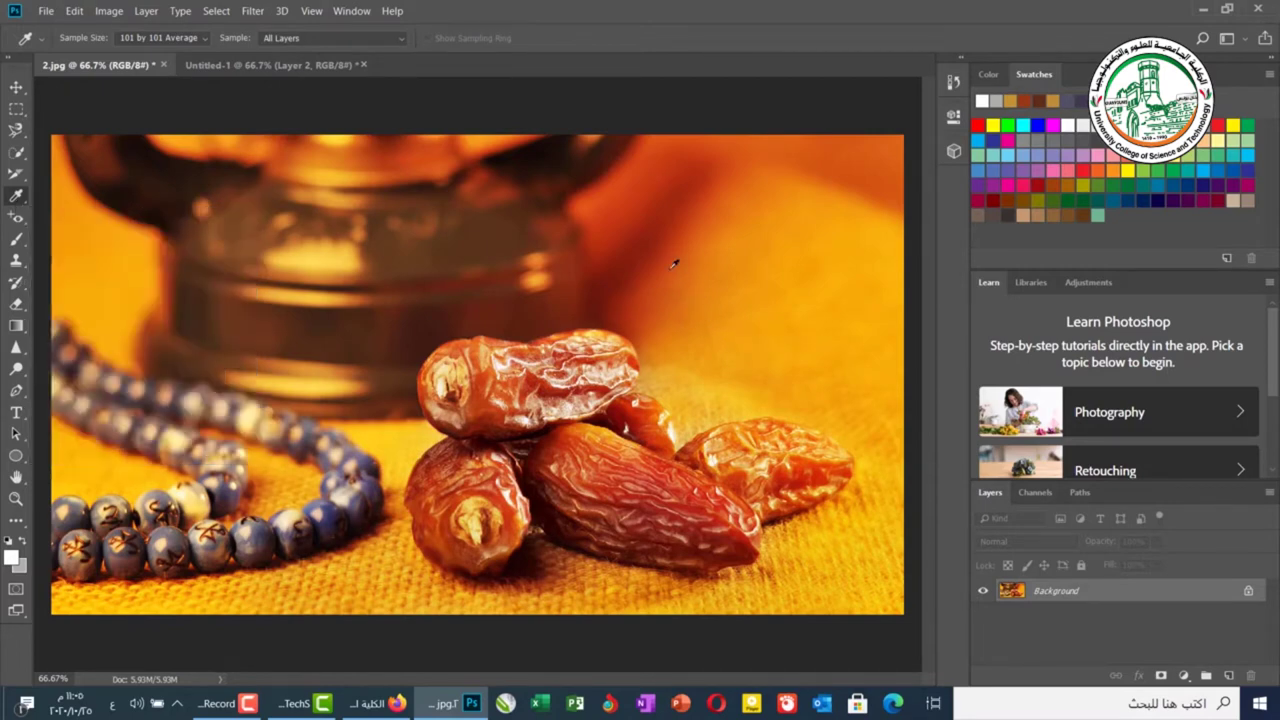
pyautogui.click(695, 280)
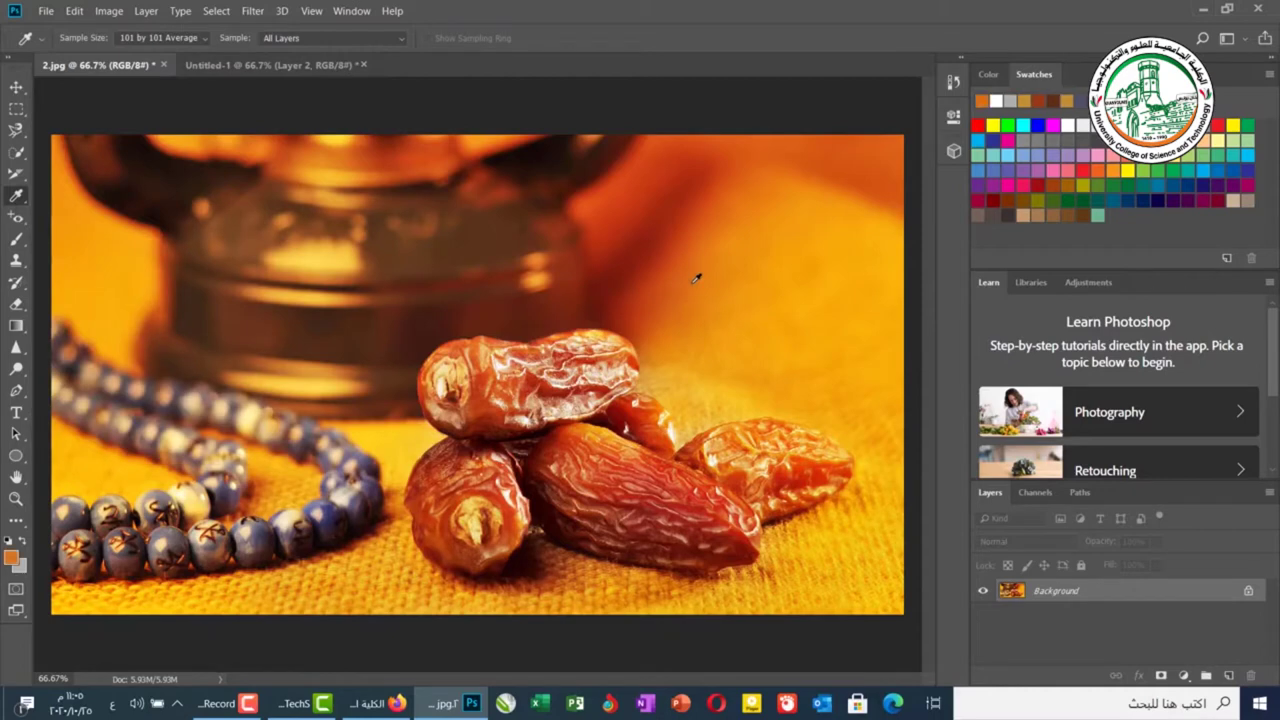
pyautogui.click(12, 557)
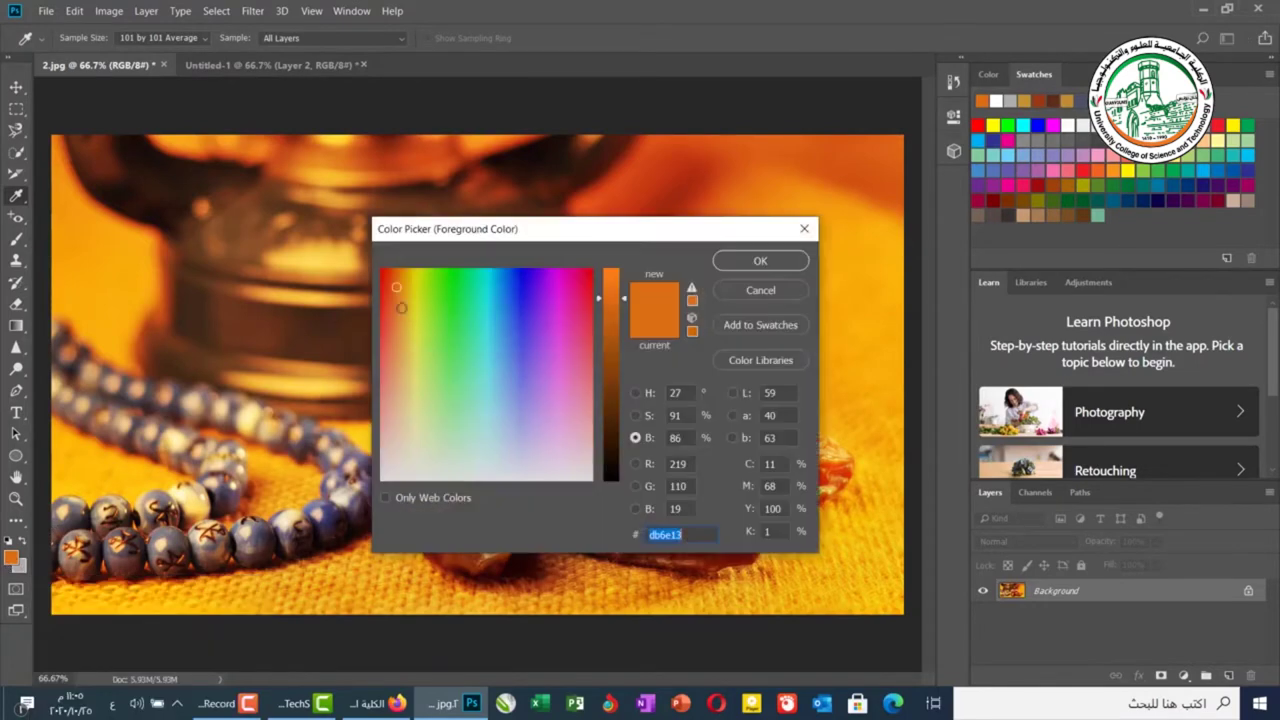
pyautogui.click(806, 231)
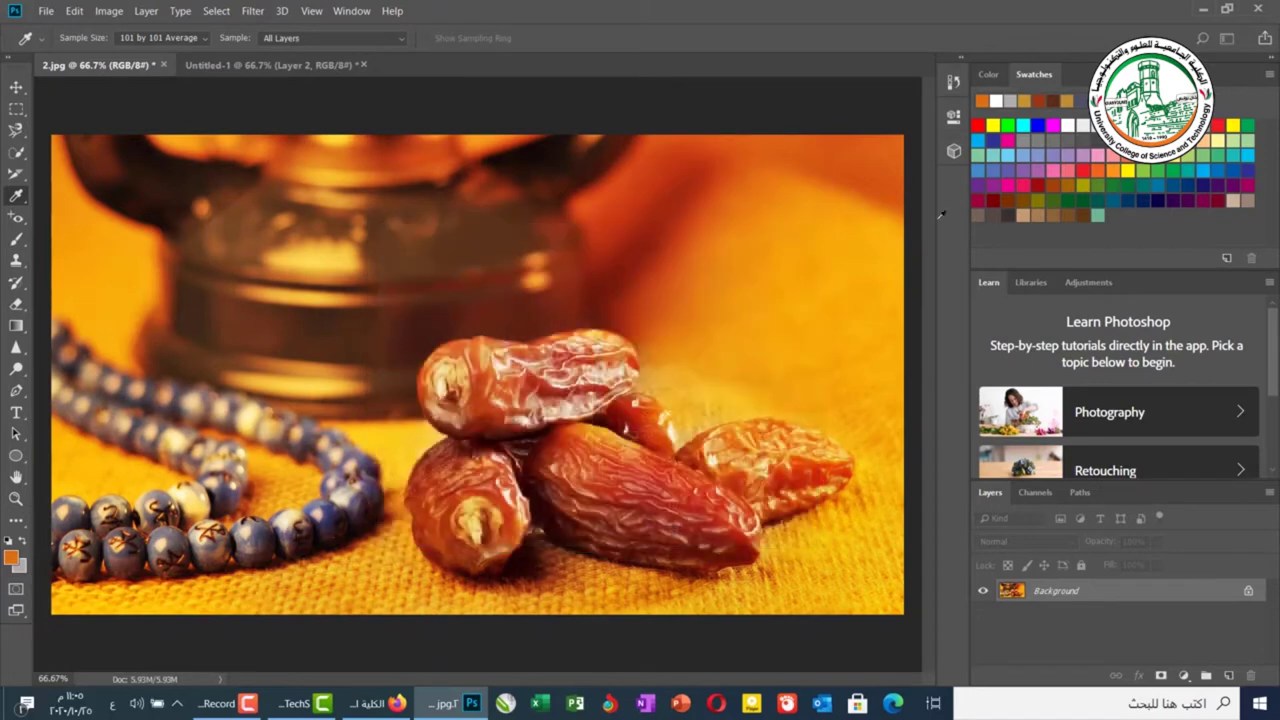
# Step: Show the color spectrum instead of the swatches and sample foreground colors from the prayer beads in the photo
pyautogui.click(988, 74)
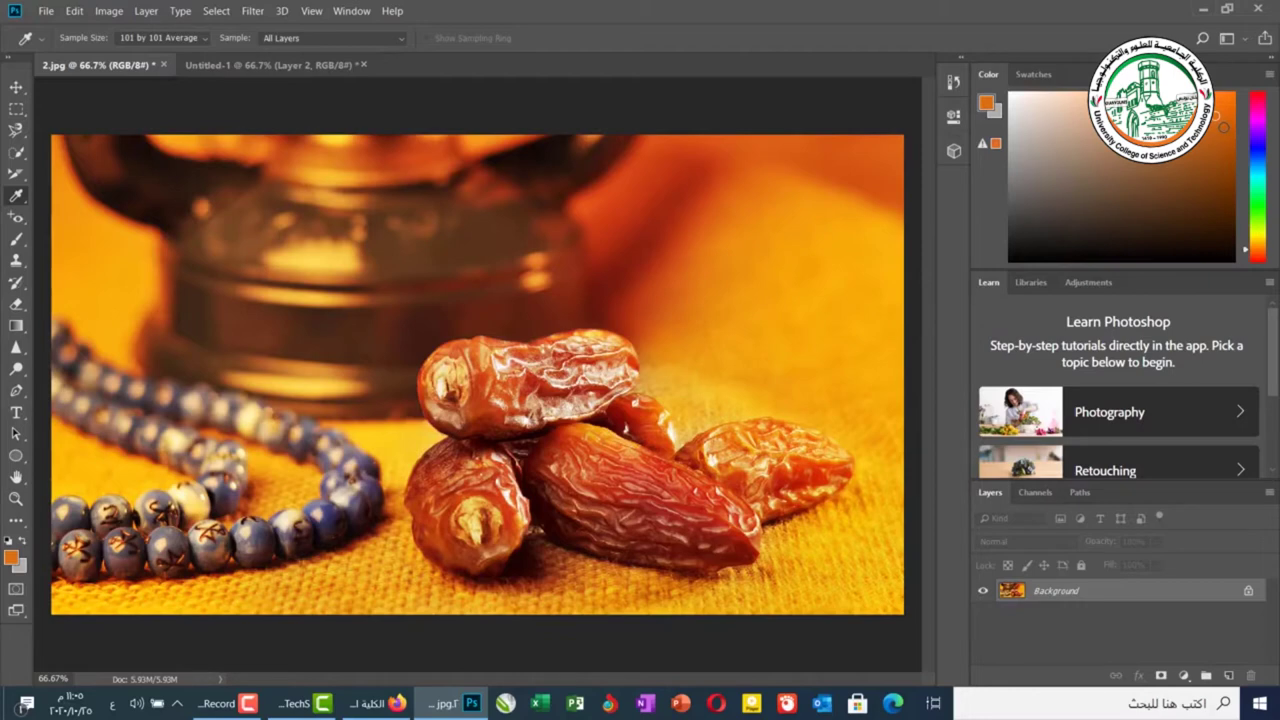
pyautogui.click(276, 422)
pyautogui.click(326, 533)
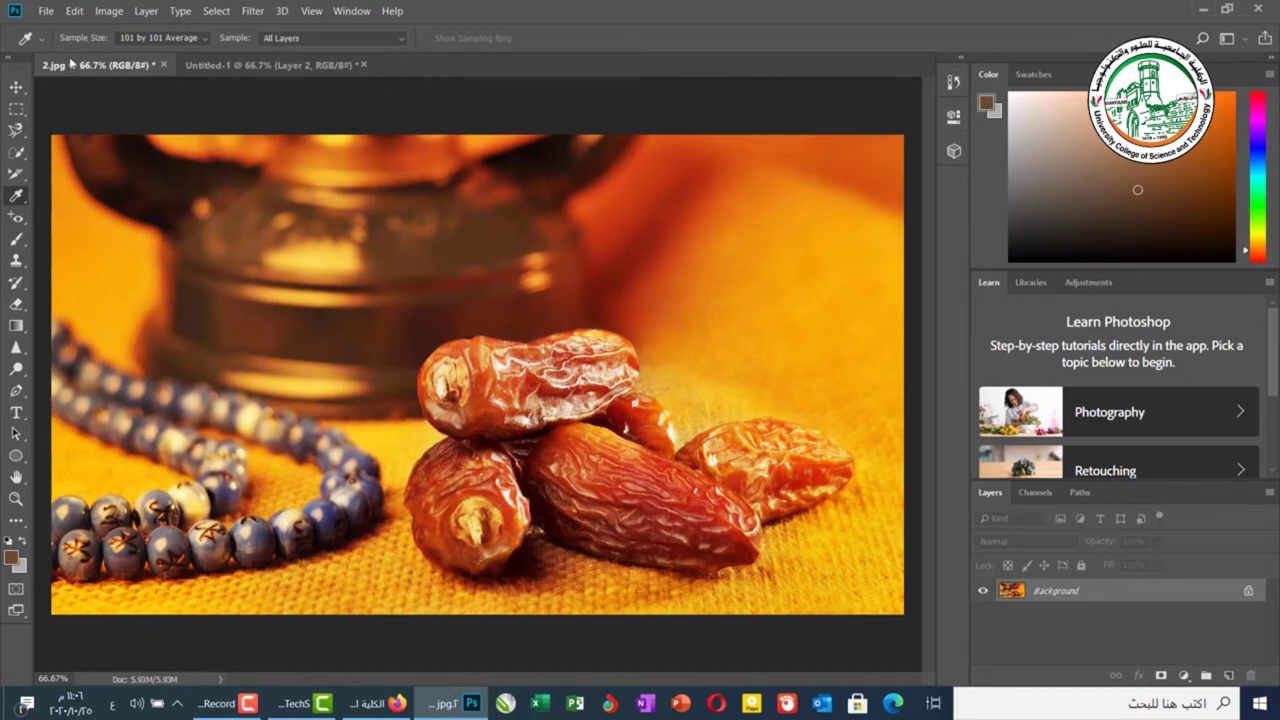
# Step: Set the Eyedropper's sample size to Point Sample and sample the orange background, the dark teapot body and a bead
pyautogui.click(155, 40)
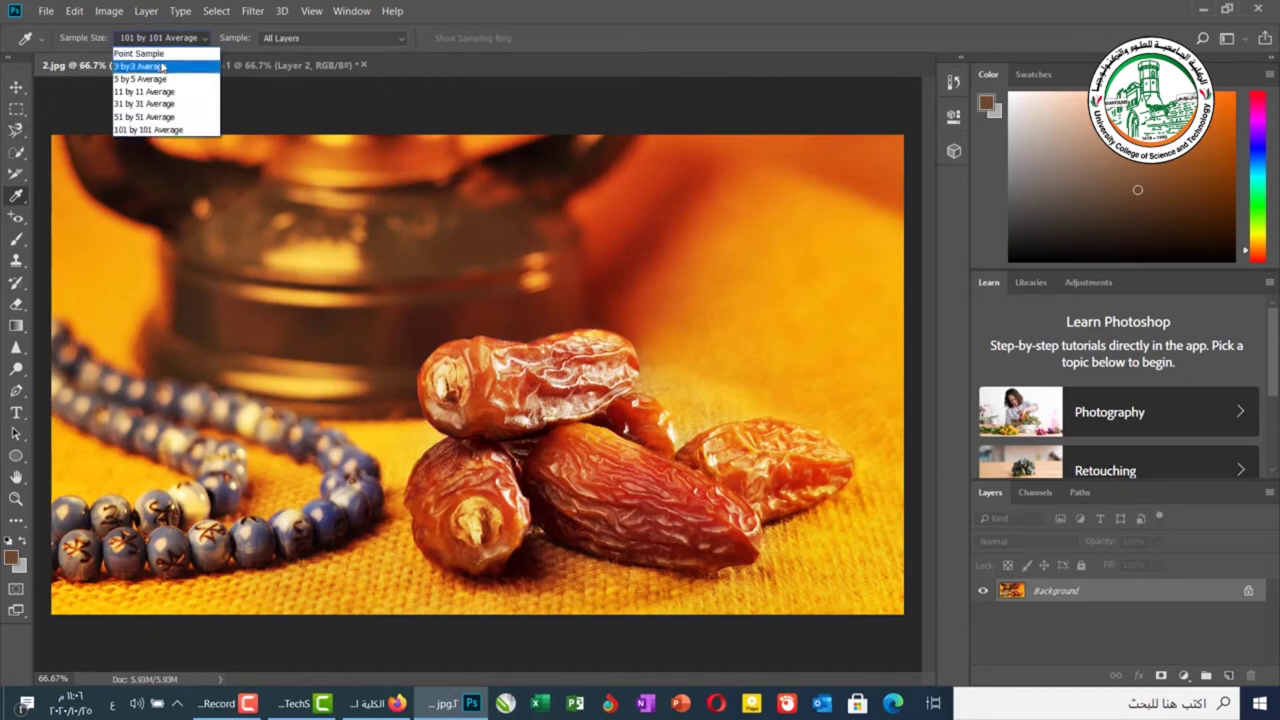
pyautogui.click(161, 55)
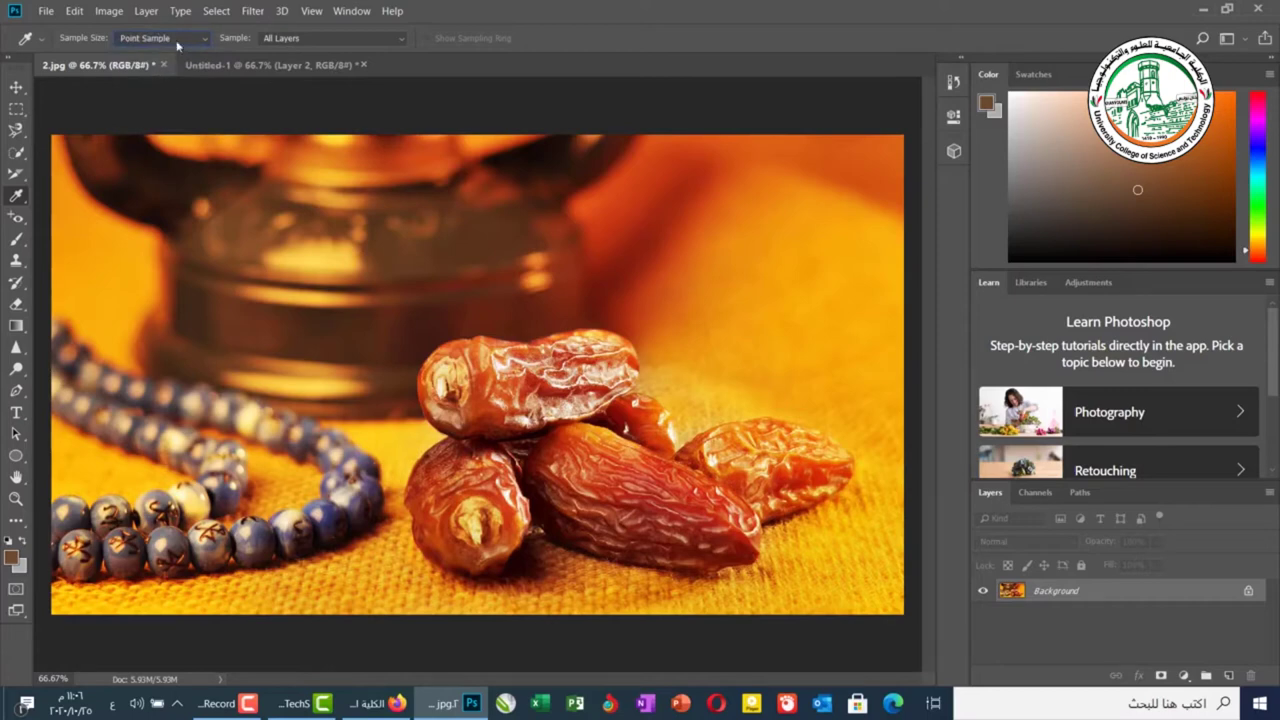
pyautogui.click(178, 40)
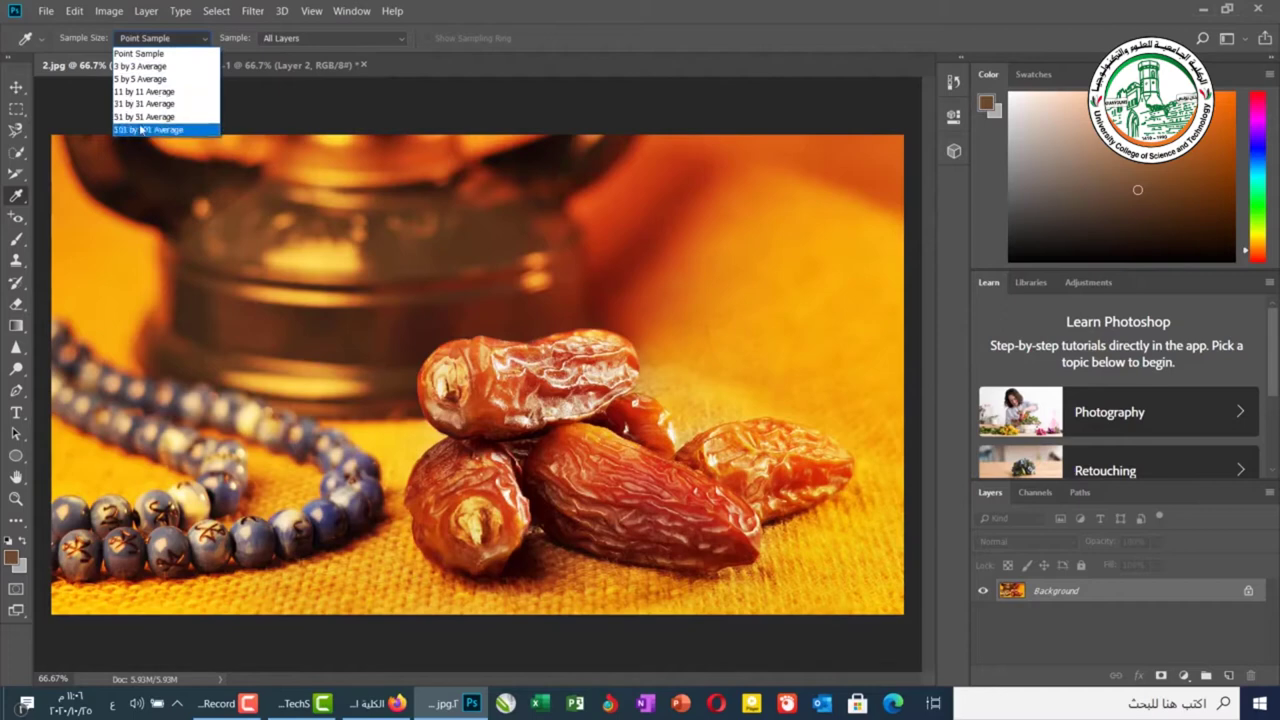
pyautogui.click(142, 53)
pyautogui.click(131, 38)
pyautogui.click(131, 38)
pyautogui.click(755, 295)
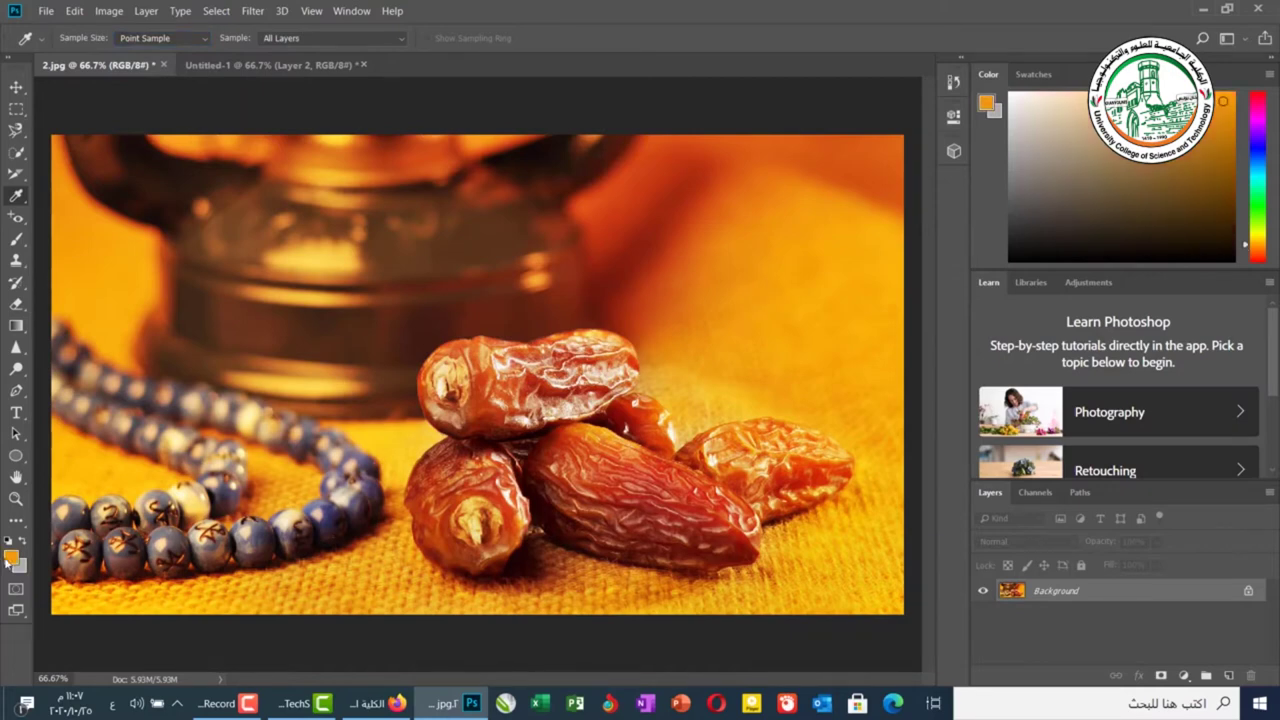
pyautogui.click(306, 313)
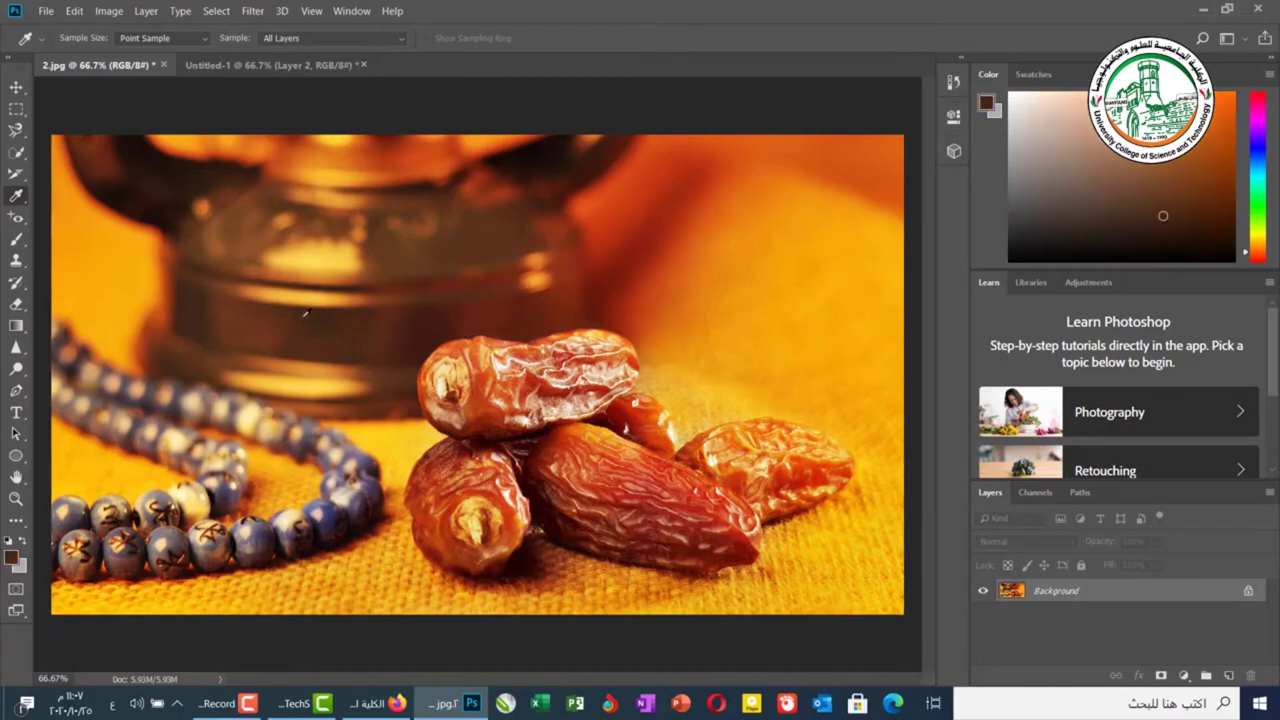
pyautogui.click(300, 445)
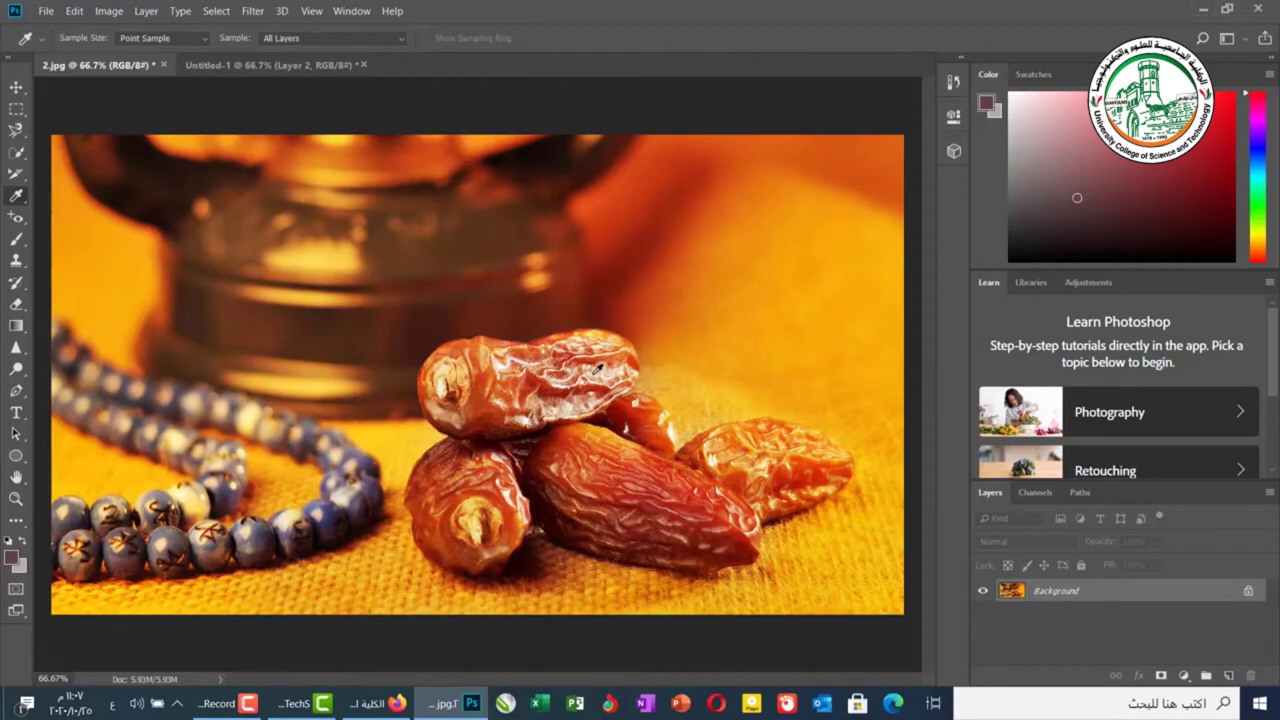
# Step: Set the Eyedropper's sample size to 101 by 101 Average and sample the teapot's upper part and the large front date
pyautogui.click(166, 40)
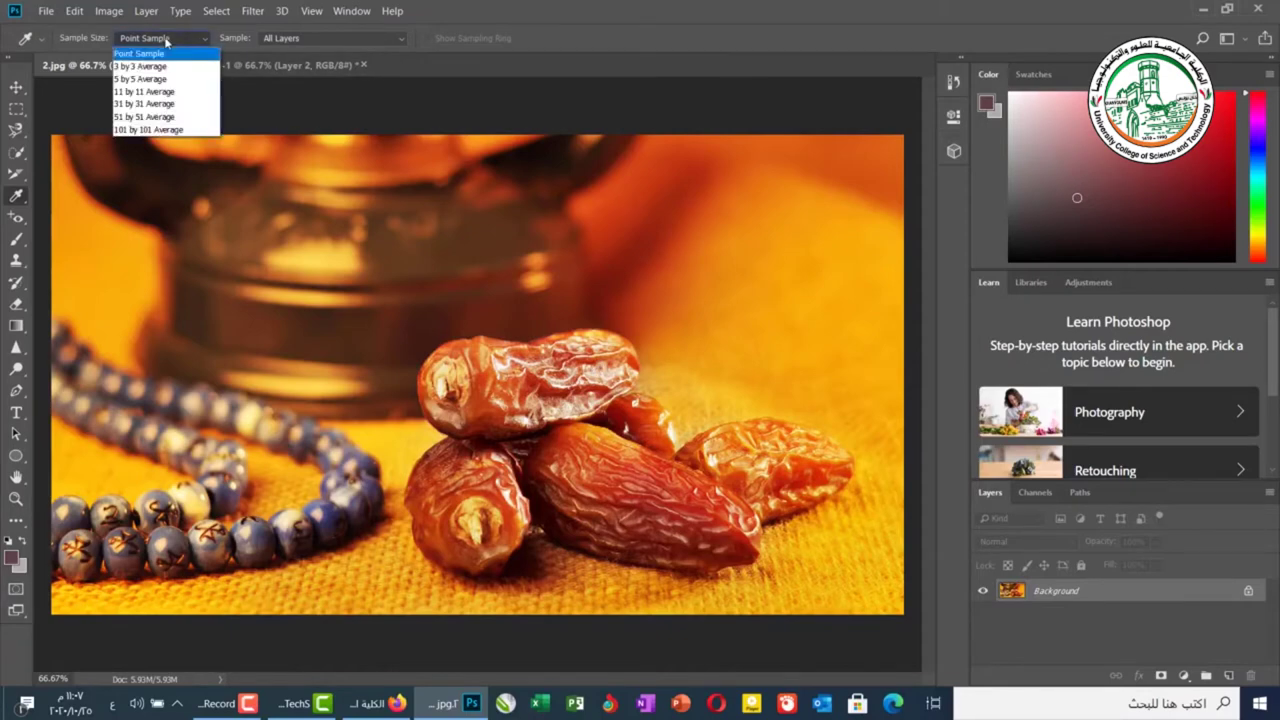
pyautogui.click(169, 131)
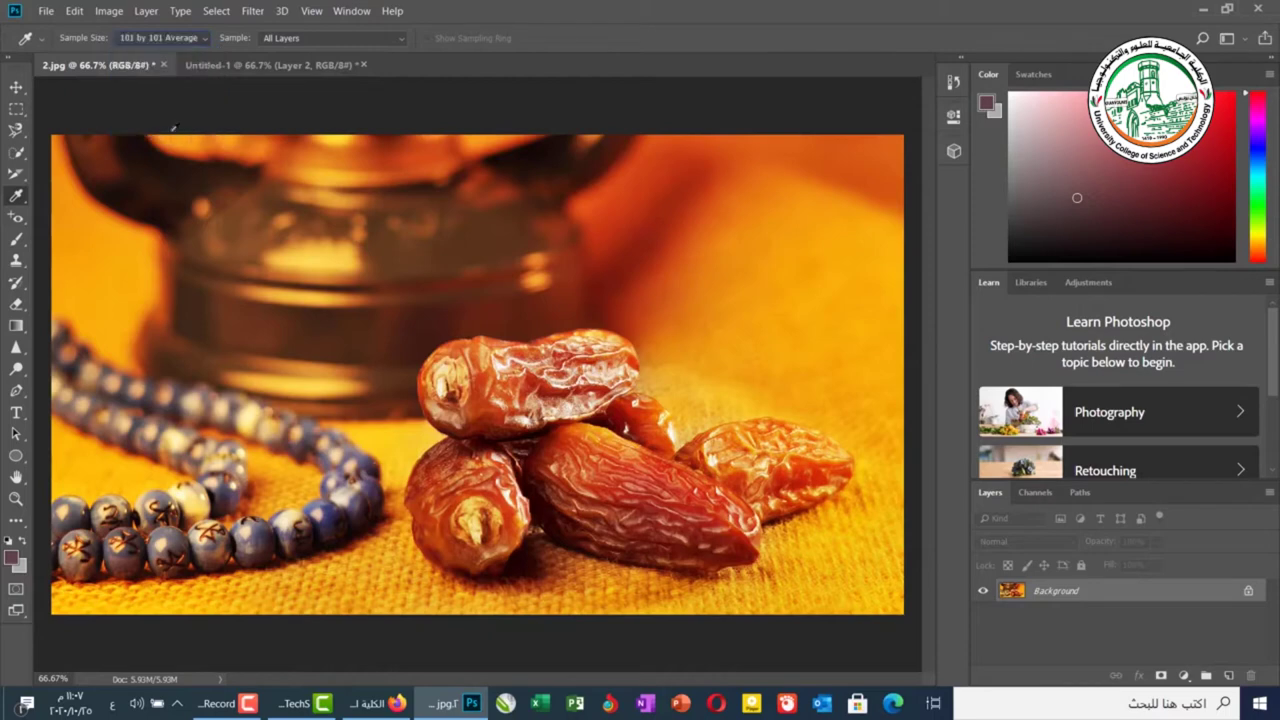
pyautogui.click(316, 165)
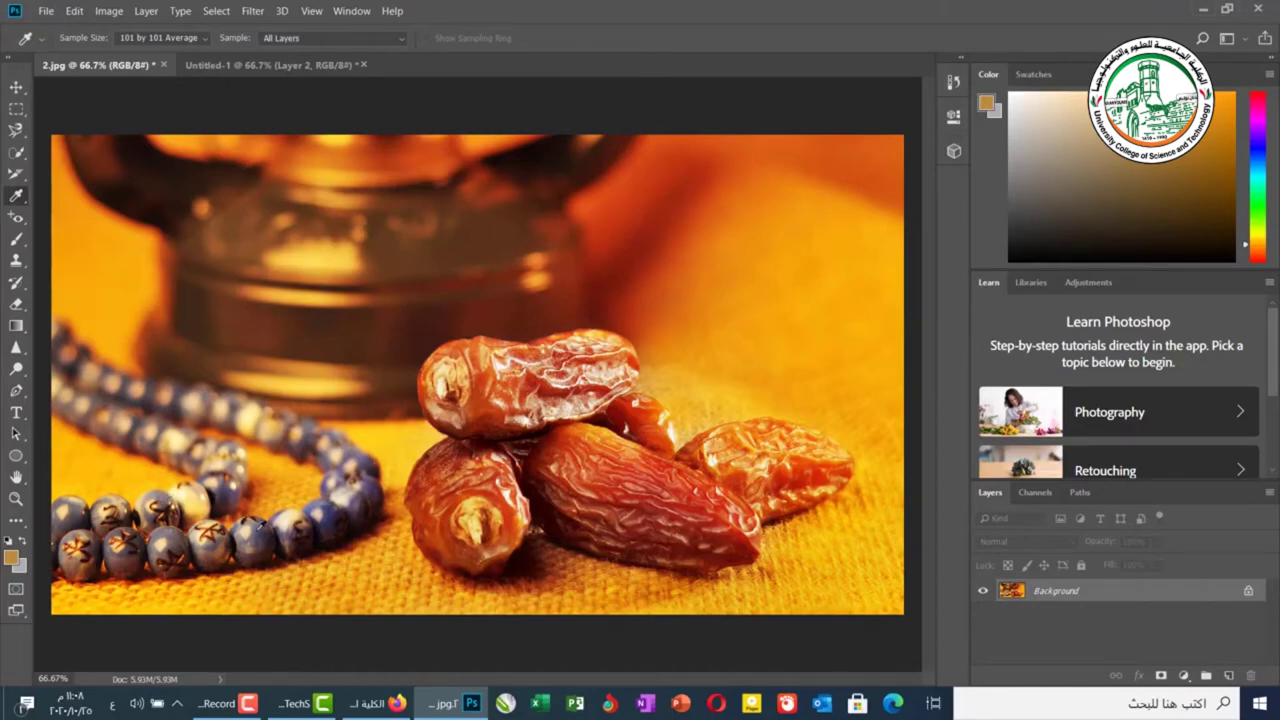
pyautogui.click(640, 500)
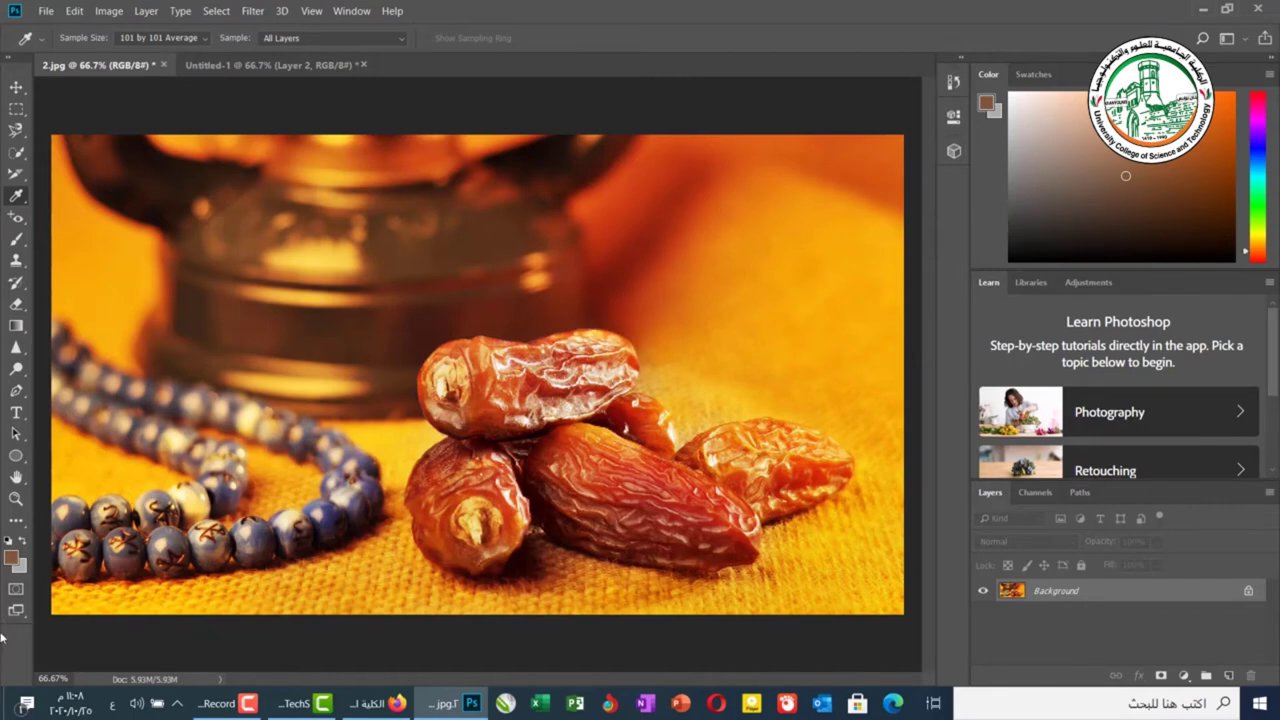
# Step: Paint a single 5000-pixel brush dab over the photo in the sampled brown and undo it
pyautogui.click(17, 239)
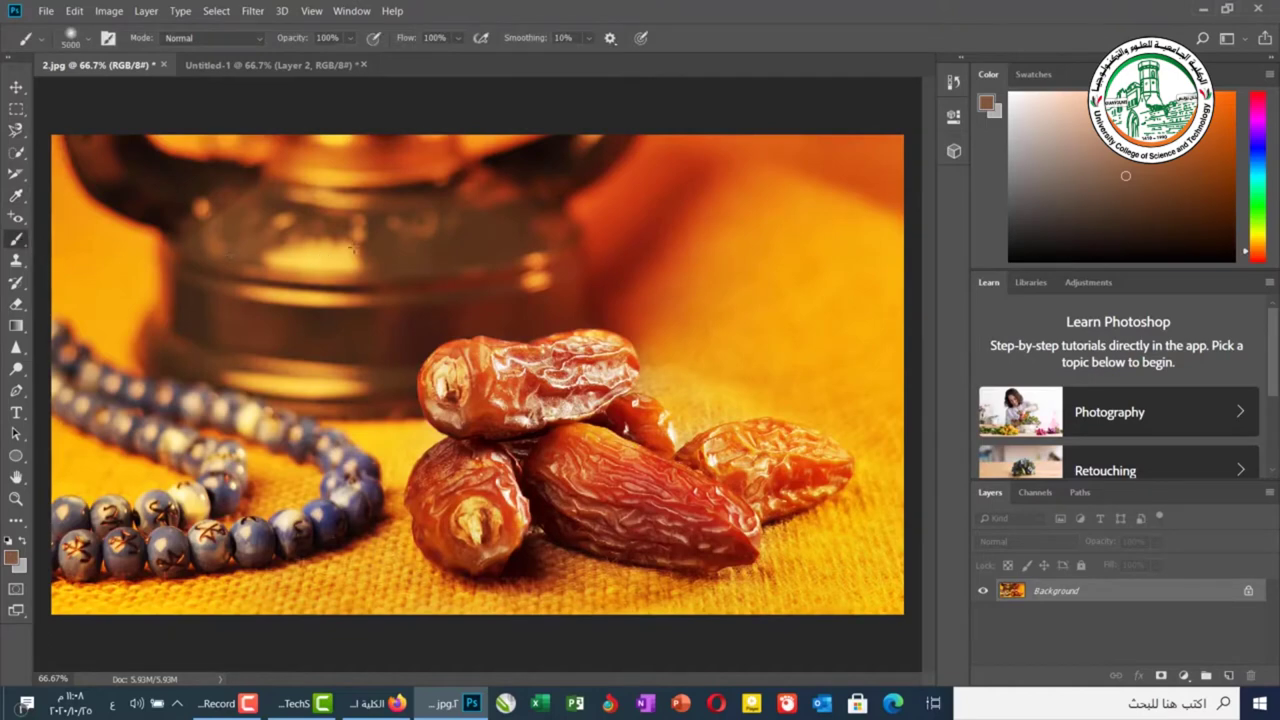
pyautogui.click(304, 294)
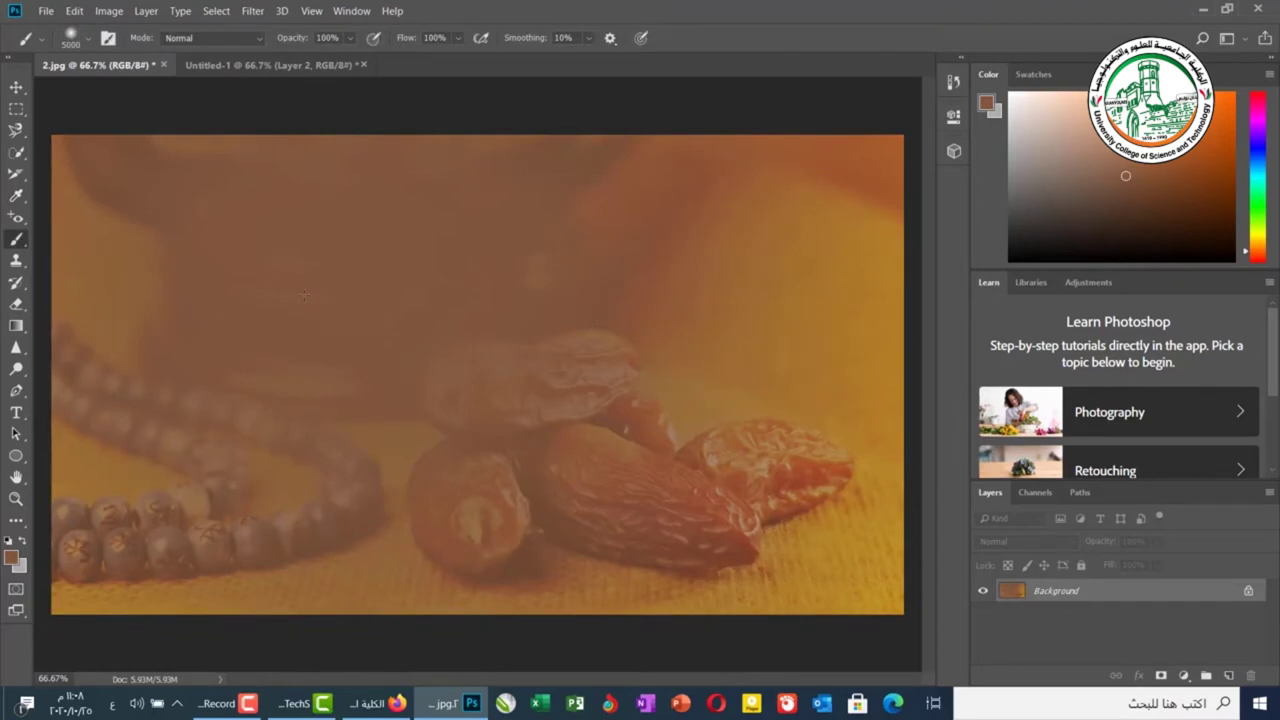
pyautogui.hotkey('ctrl', 'z')
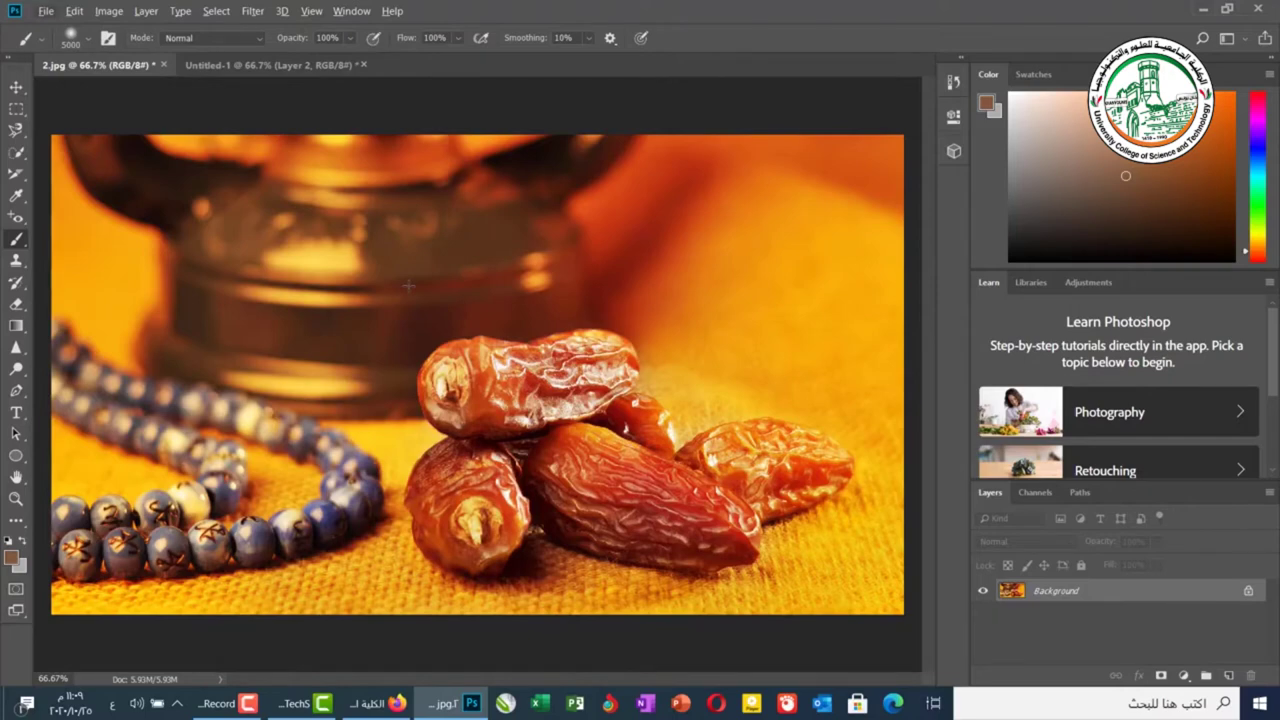
# Step: Return to the Eyedropper and restrict its sampling to Current Layer
pyautogui.click(17, 196)
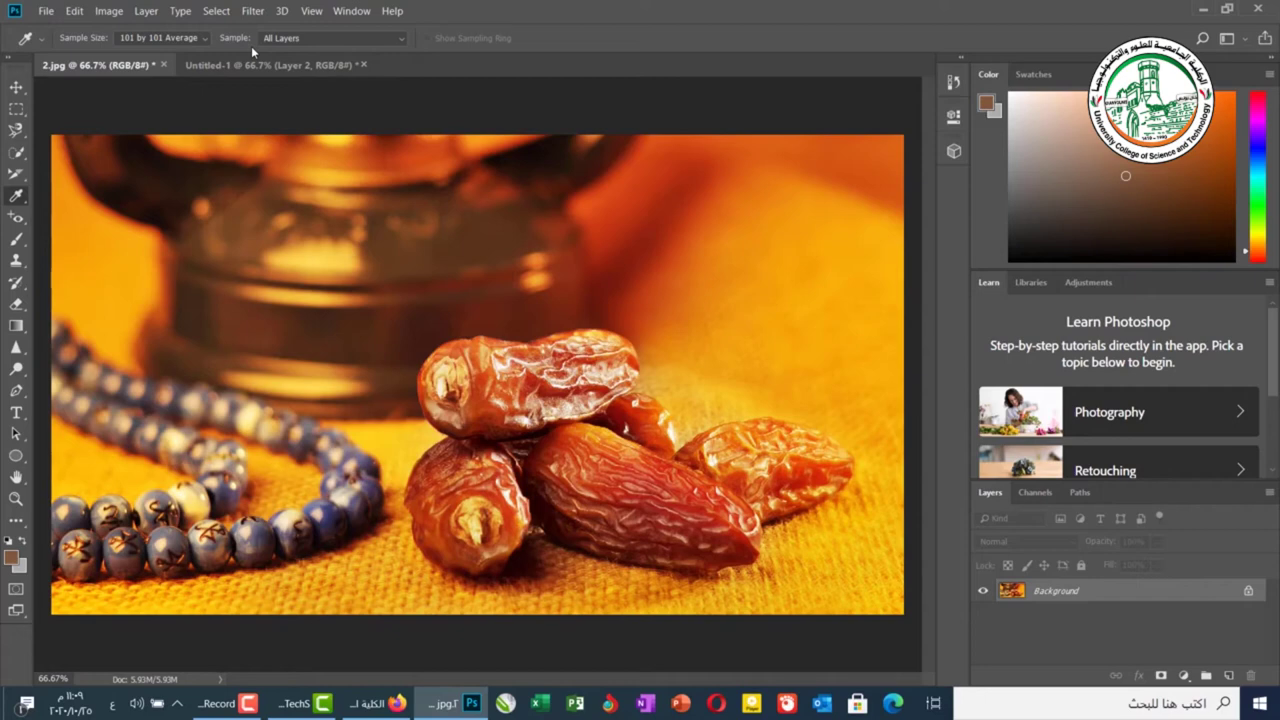
pyautogui.click(321, 40)
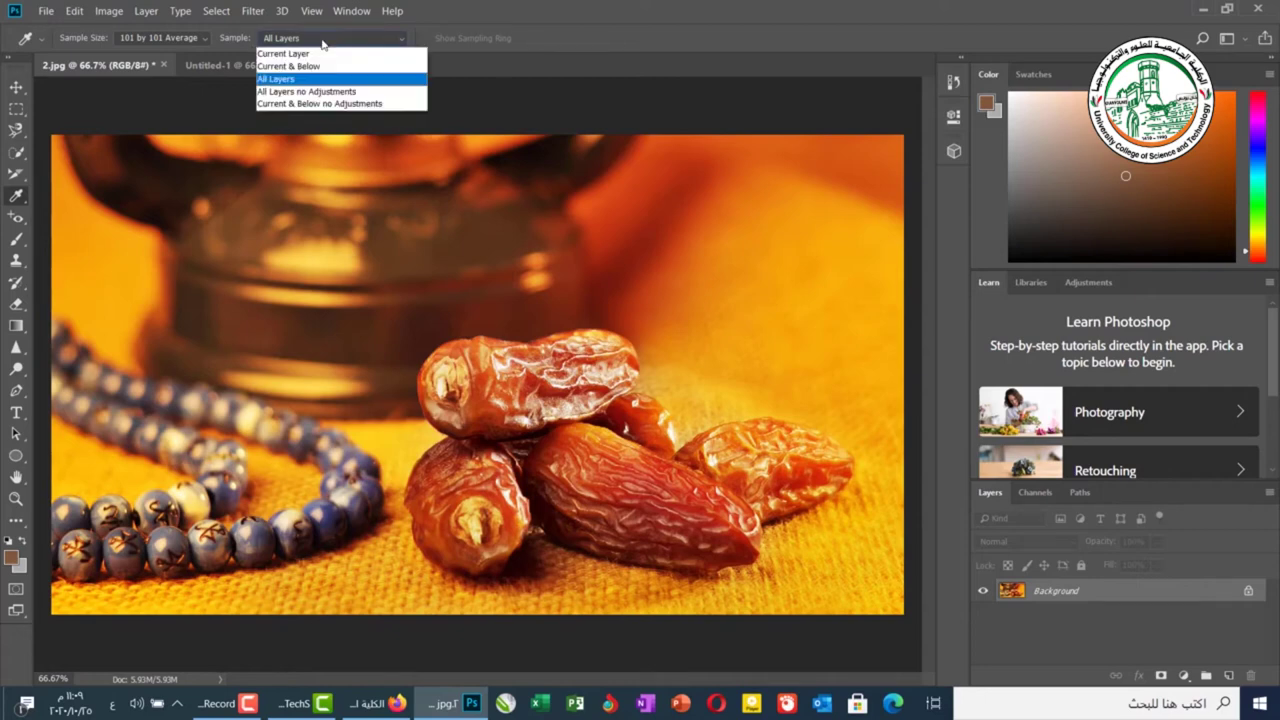
pyautogui.click(323, 50)
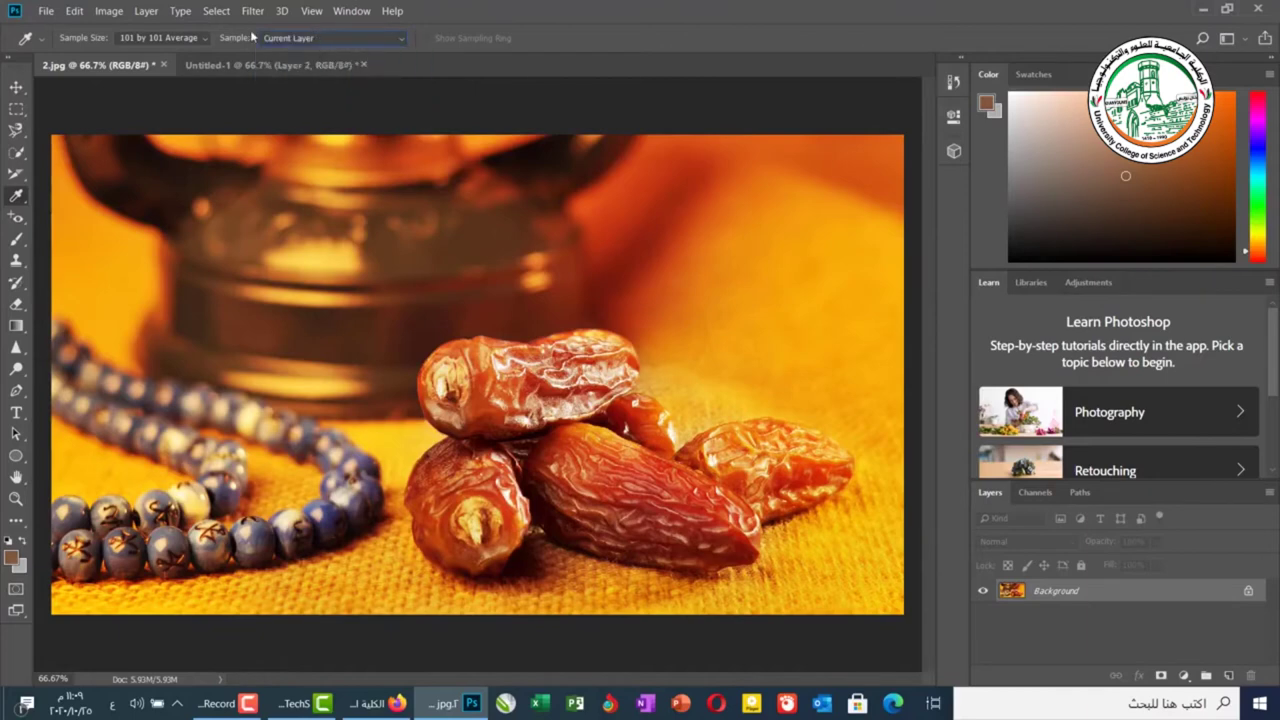
# Step: In the Untitled-1 document, make Layer 2 active and sample the gold rectangle as the foreground color
pyautogui.click(270, 65)
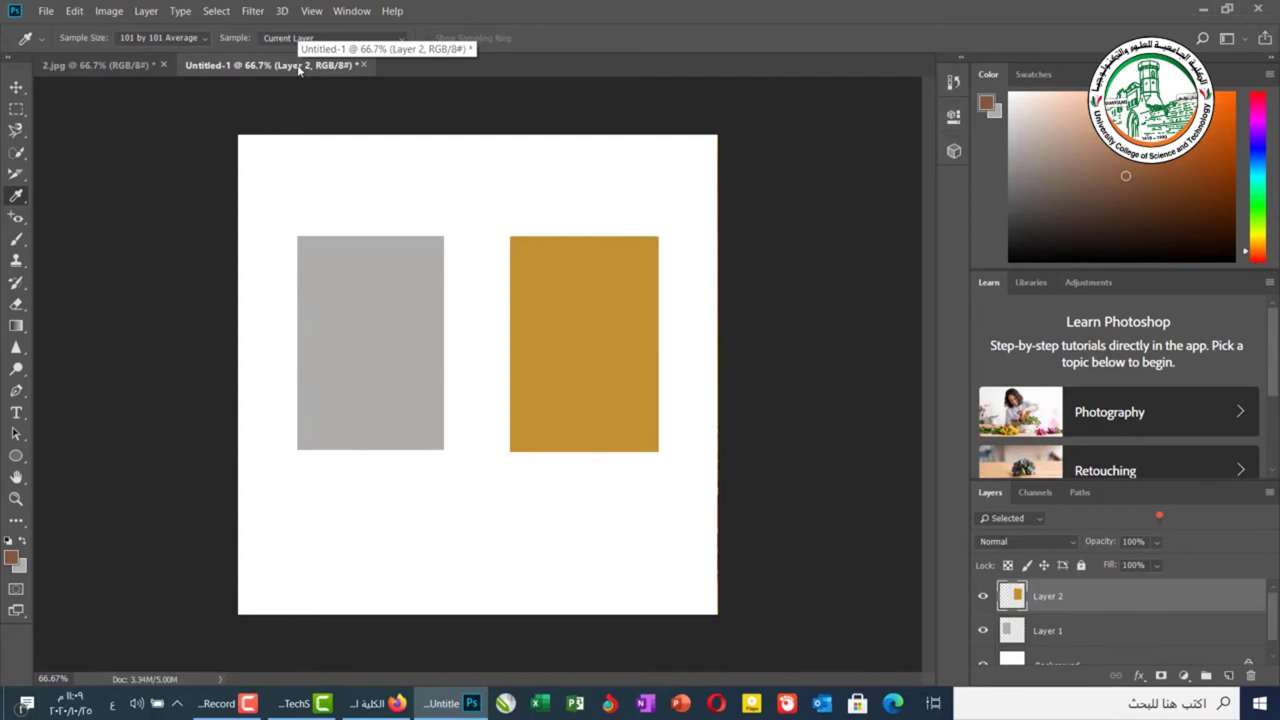
pyautogui.click(1047, 631)
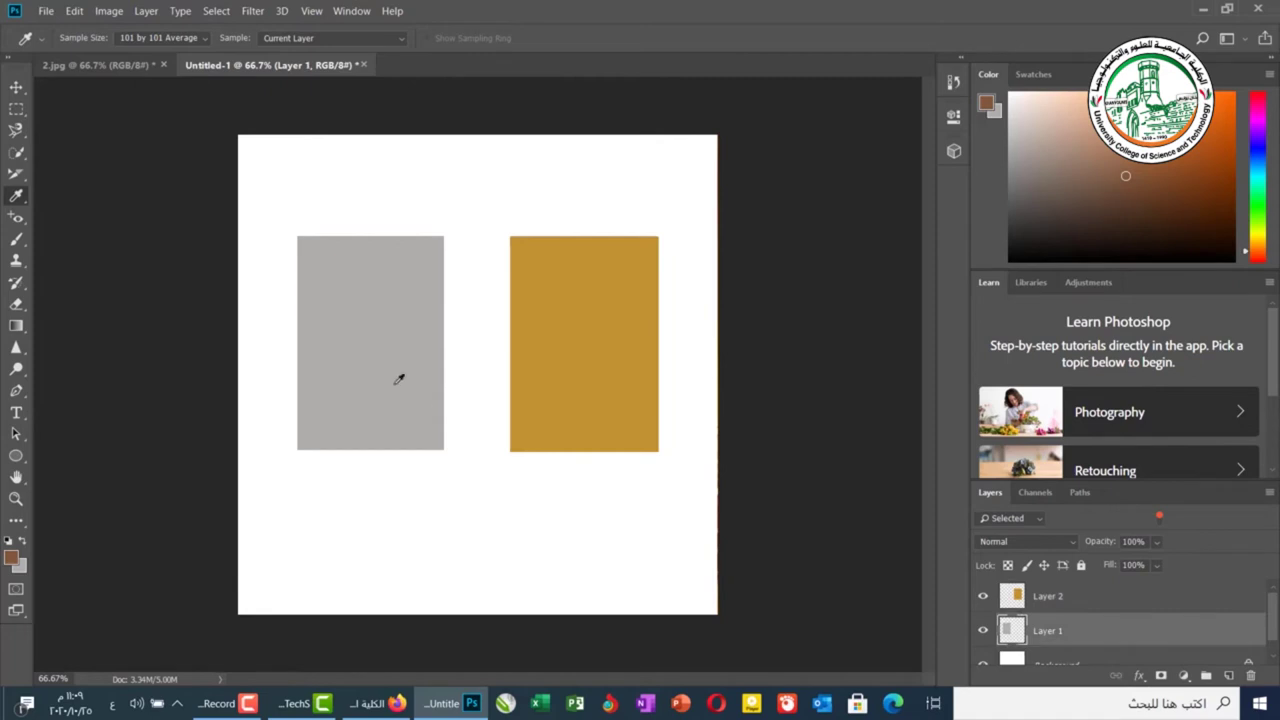
pyautogui.click(1003, 590)
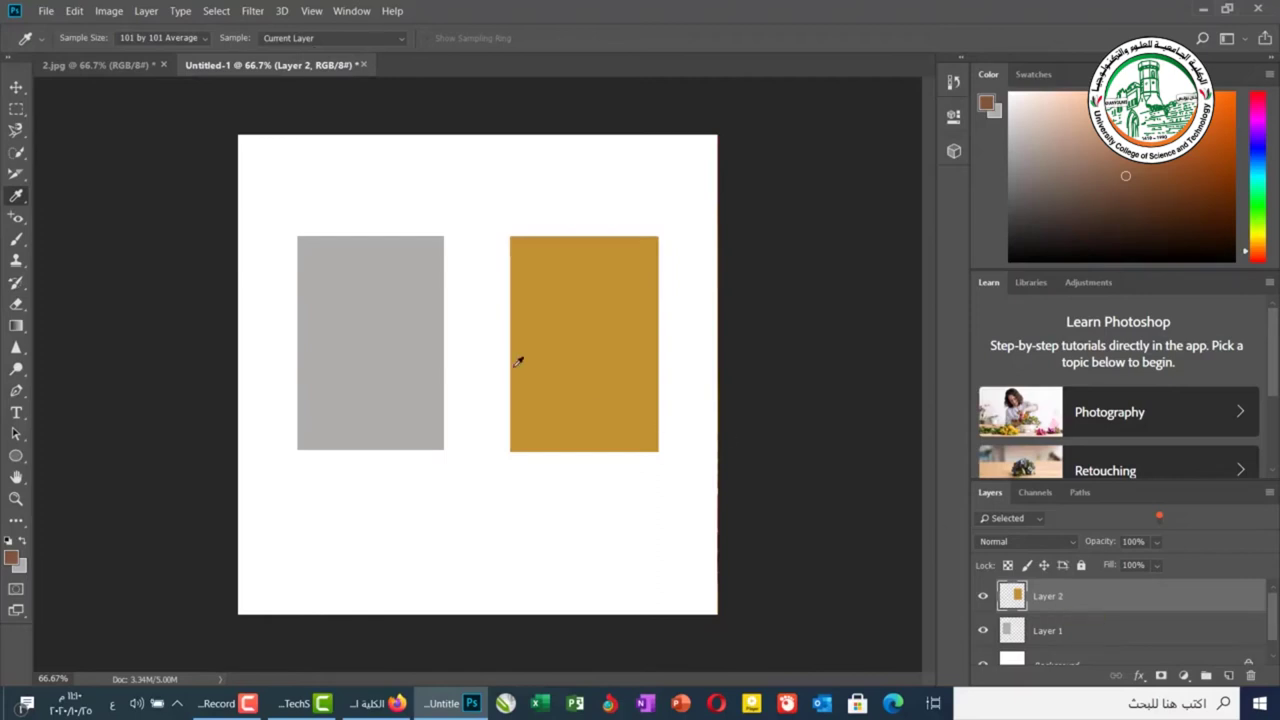
pyautogui.click(566, 303)
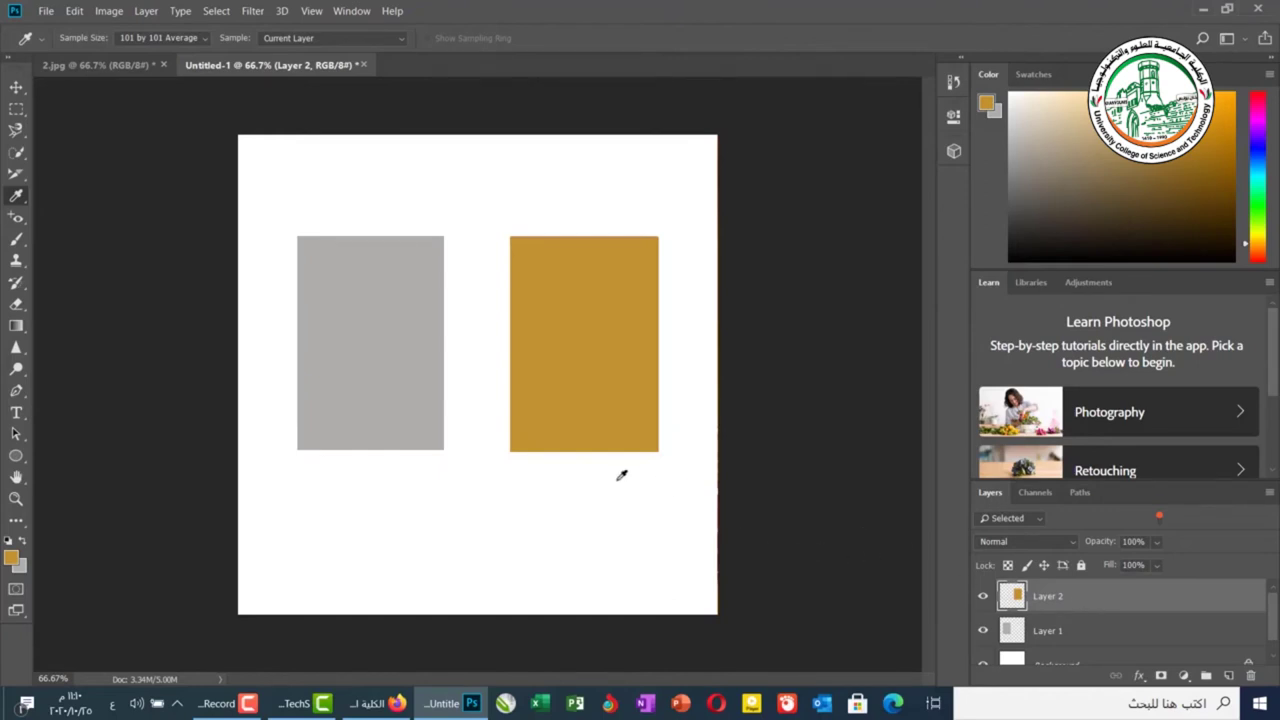
# Step: With Layer 1 active, try sampling the gold rectangle and sample the gray rectangle as the foreground color
pyautogui.click(1066, 638)
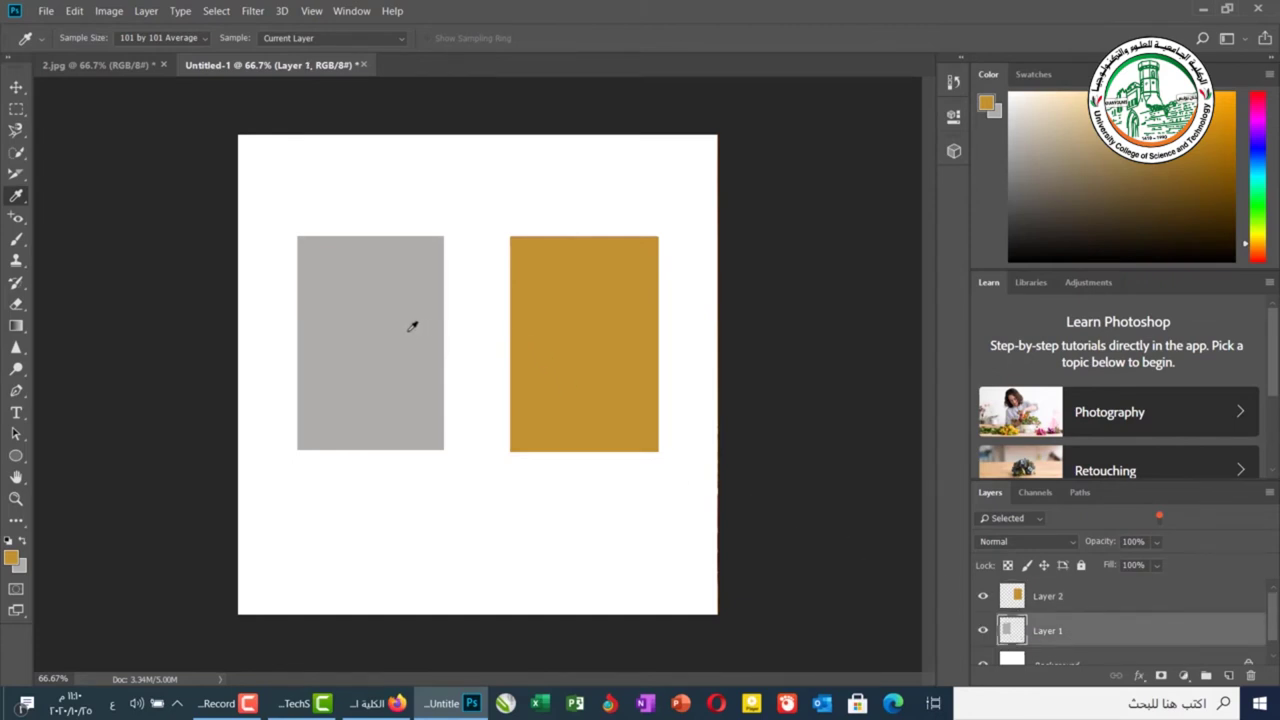
pyautogui.click(620, 405)
pyautogui.click(372, 375)
# Step: Set the Eyedropper to sample All Layers and sample the gray rectangle, the white background and the gold rectangle
pyautogui.click(290, 38)
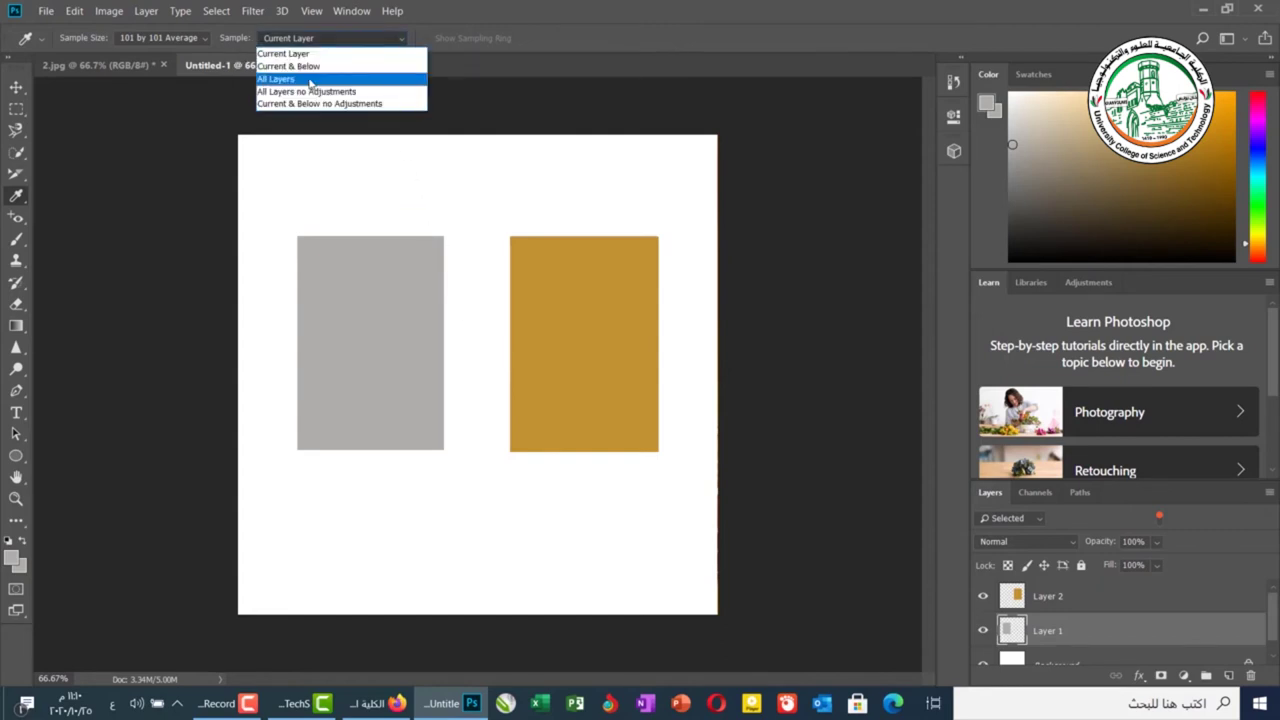
pyautogui.click(311, 80)
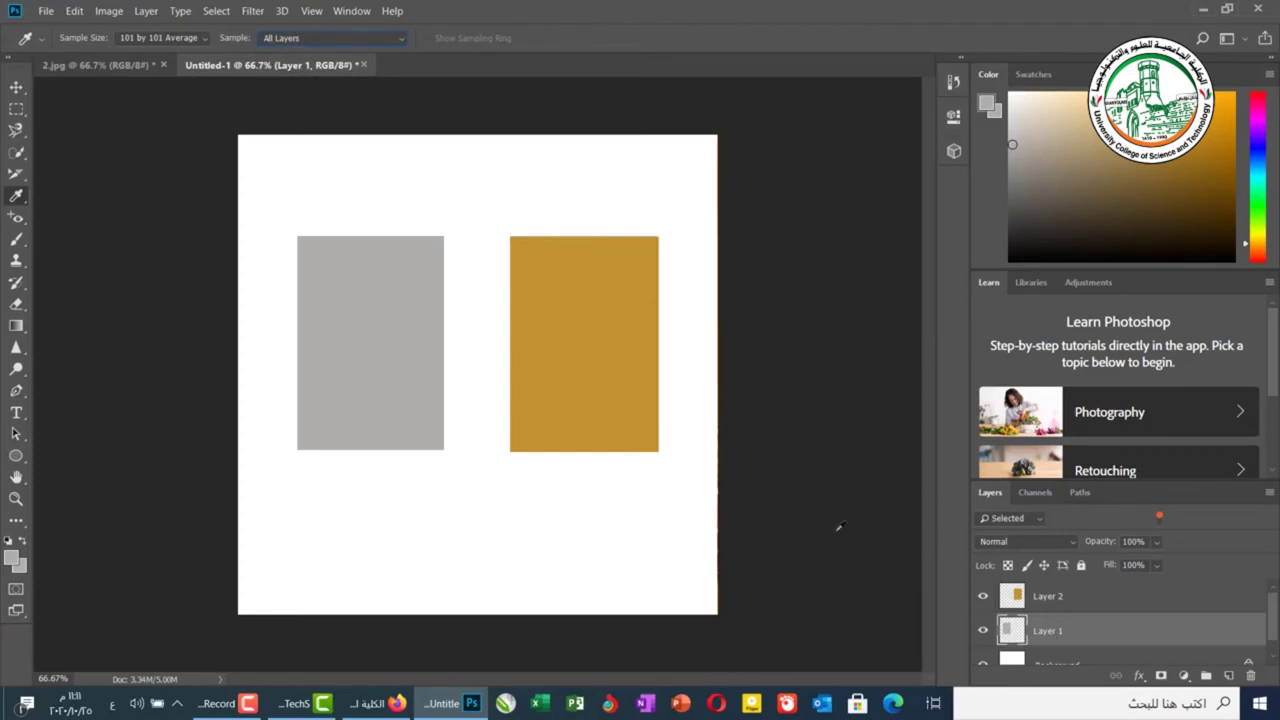
pyautogui.click(617, 289)
pyautogui.click(322, 310)
pyautogui.click(467, 181)
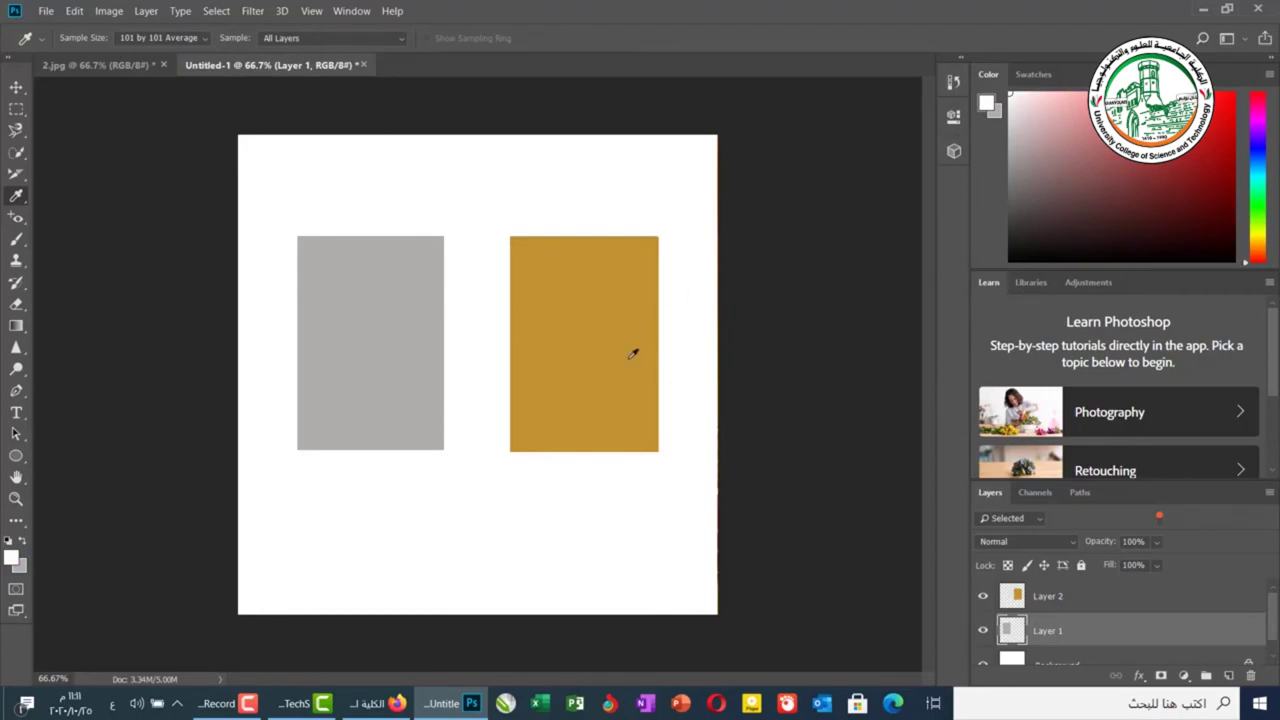
pyautogui.click(577, 295)
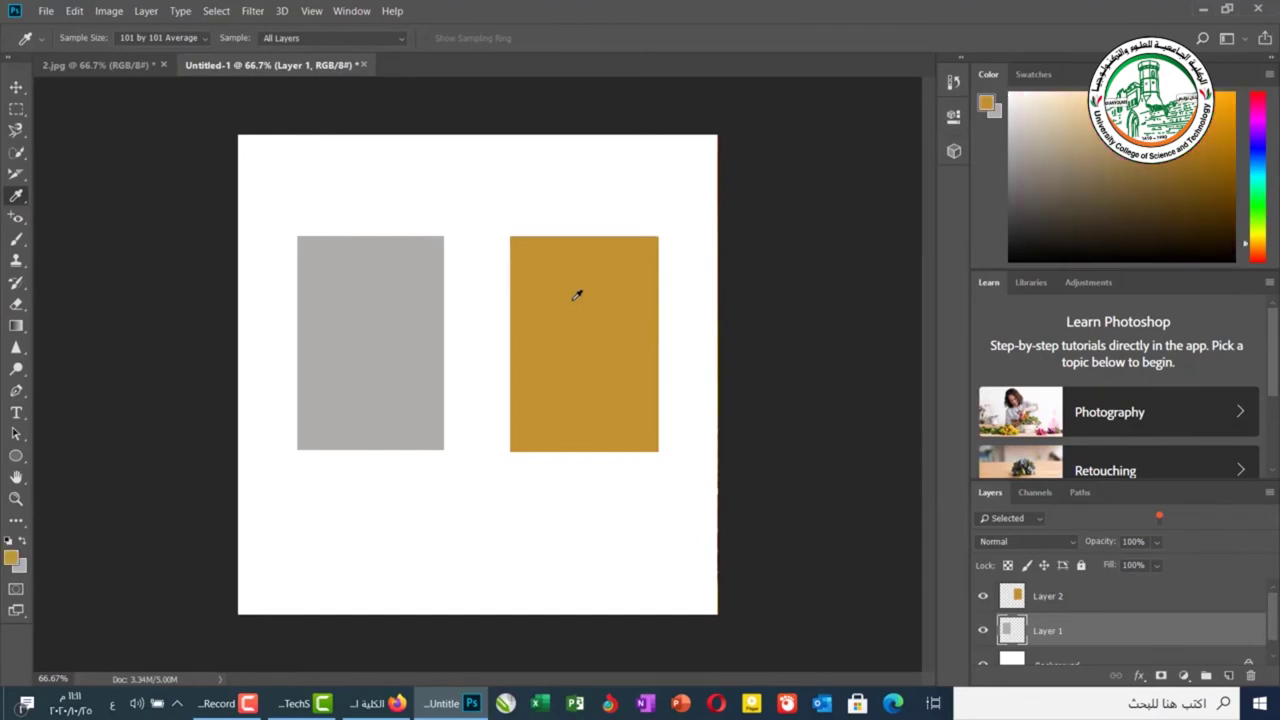
# Step: Open the foreground Color Picker and vary the gold's brightness, darkening it to 66% and raising it to 100%
pyautogui.click(12, 556)
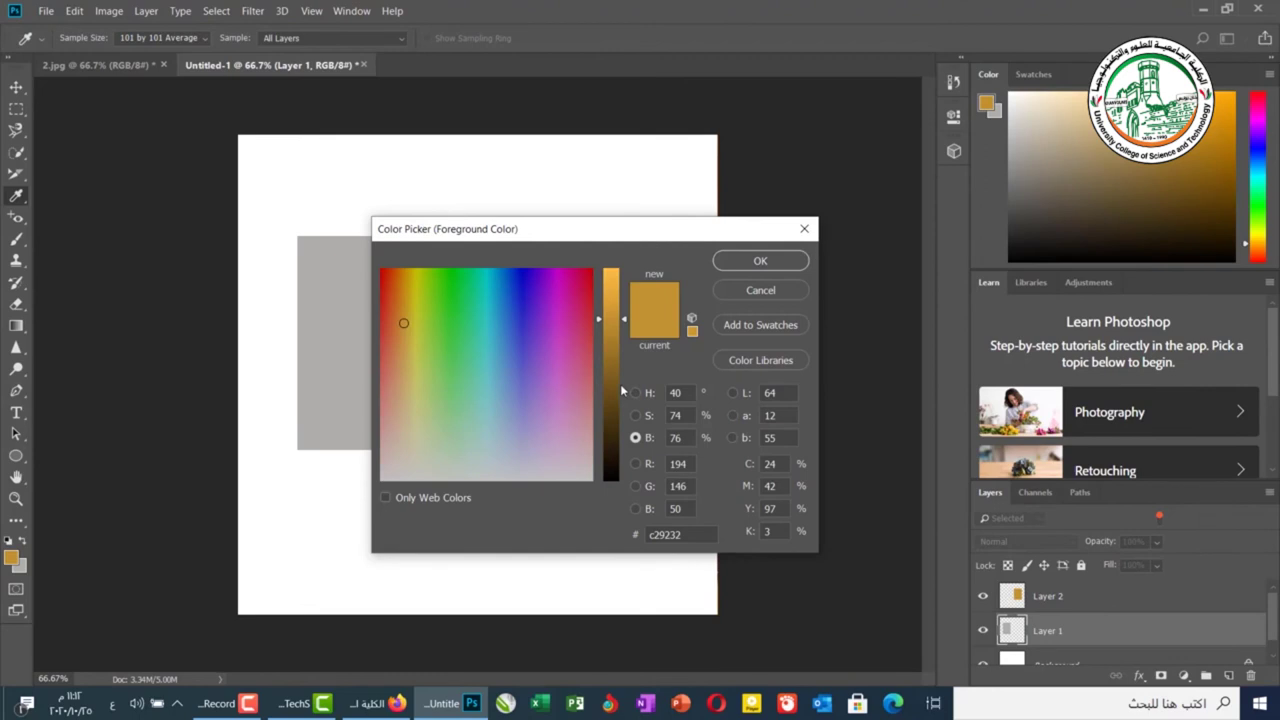
pyautogui.click(624, 326)
pyautogui.moveTo(624, 326); pyautogui.dragTo(624, 344)
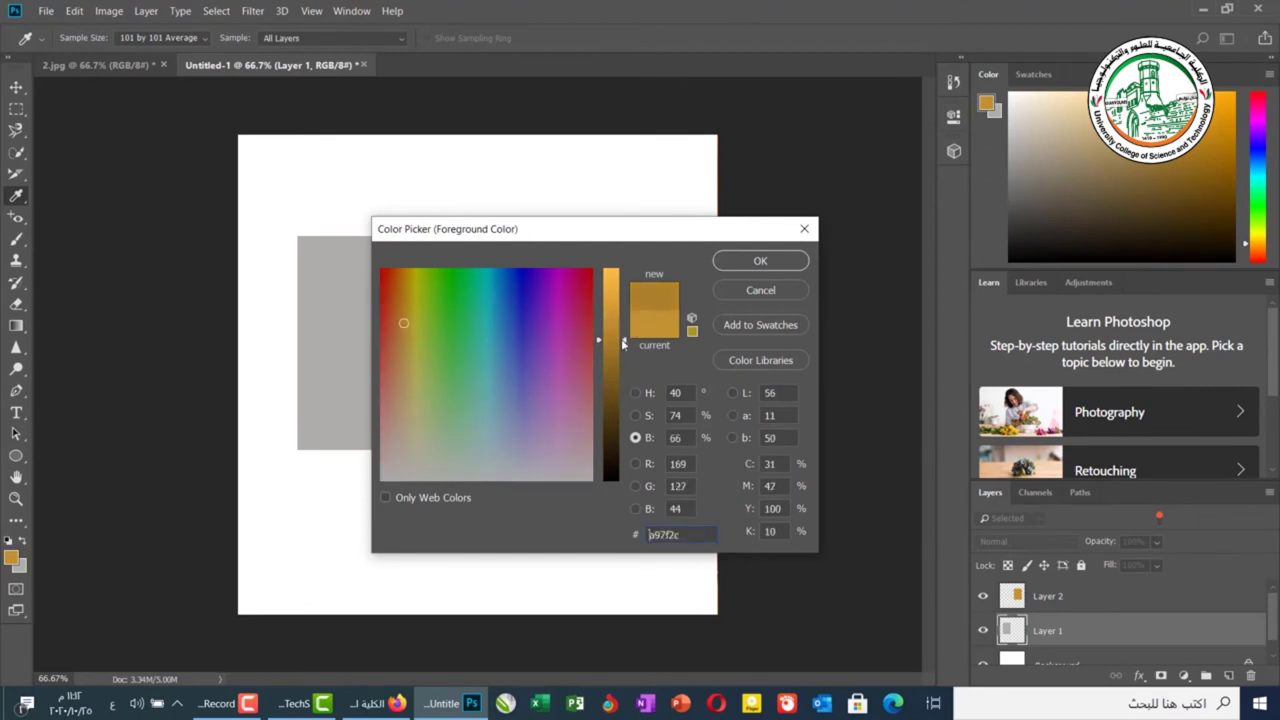
pyautogui.moveTo(624, 344); pyautogui.dragTo(609, 266)
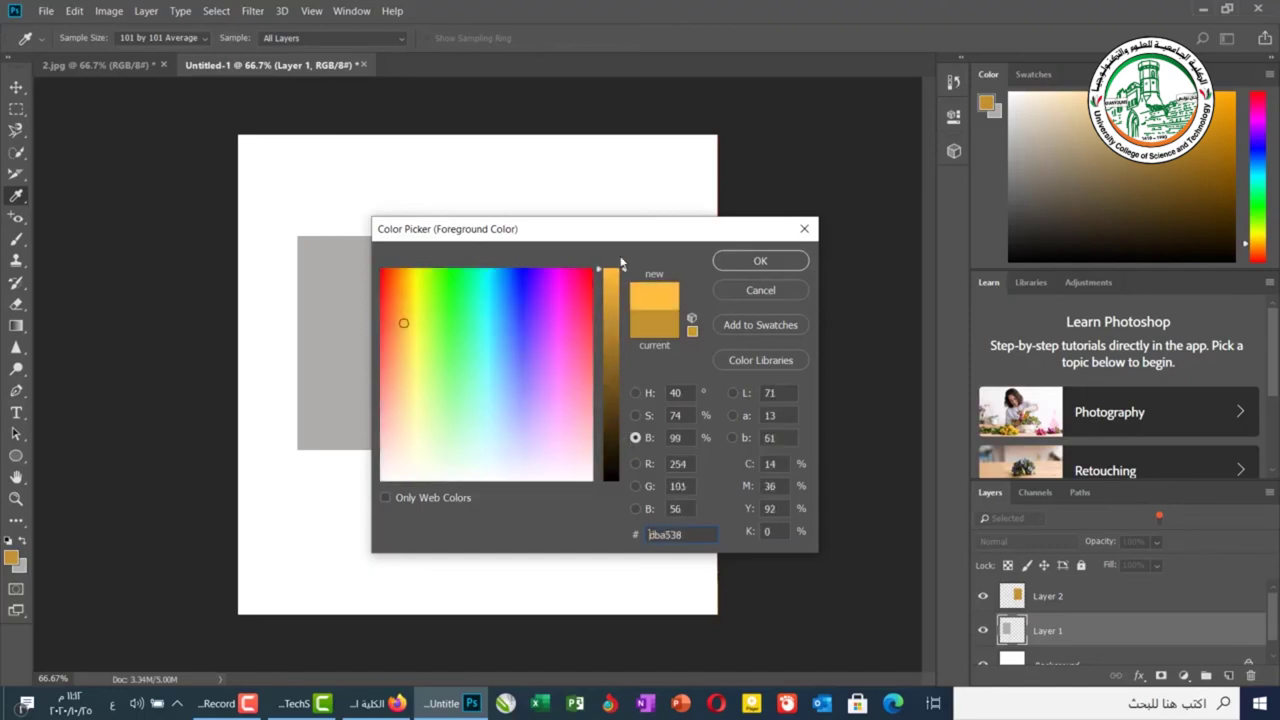
# Step: Switch the Color Picker to hue mode and pick a brownish gray, #93825f, and a lighter tan, #c3a466
pyautogui.click(636, 393)
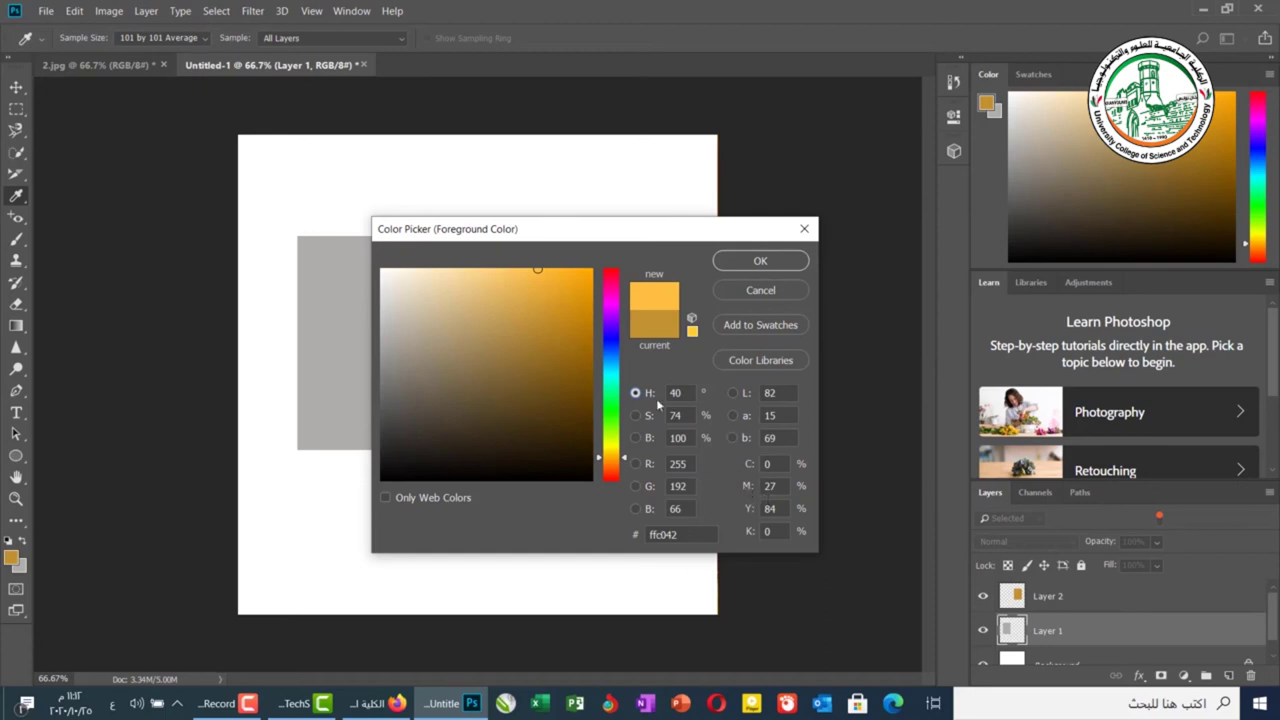
pyautogui.moveTo(560, 388)
pyautogui.mouseDown()
pyautogui.moveTo(515, 382)
pyautogui.moveTo(466, 345)
pyautogui.moveTo(534, 351)
pyautogui.moveTo(429, 363)
pyautogui.moveTo(491, 309)
pyautogui.moveTo(456, 357)
pyautogui.mouseUp()
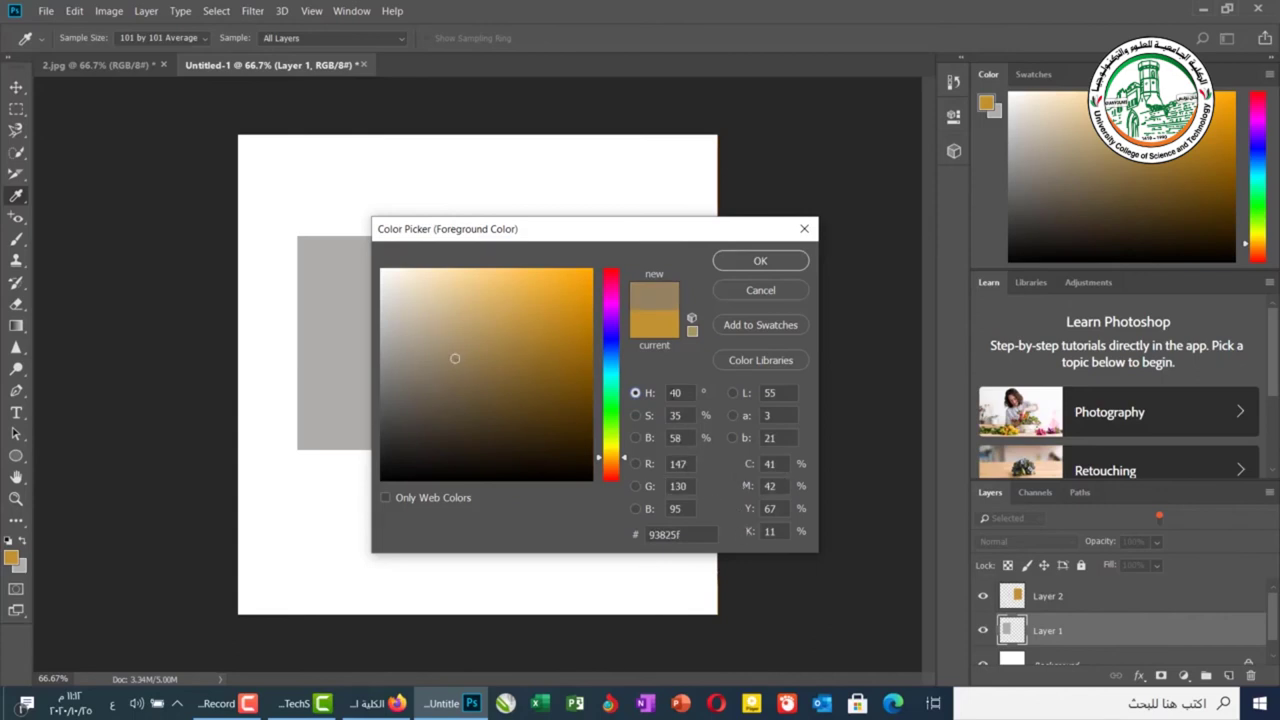
pyautogui.moveTo(455, 358); pyautogui.dragTo(481, 318)
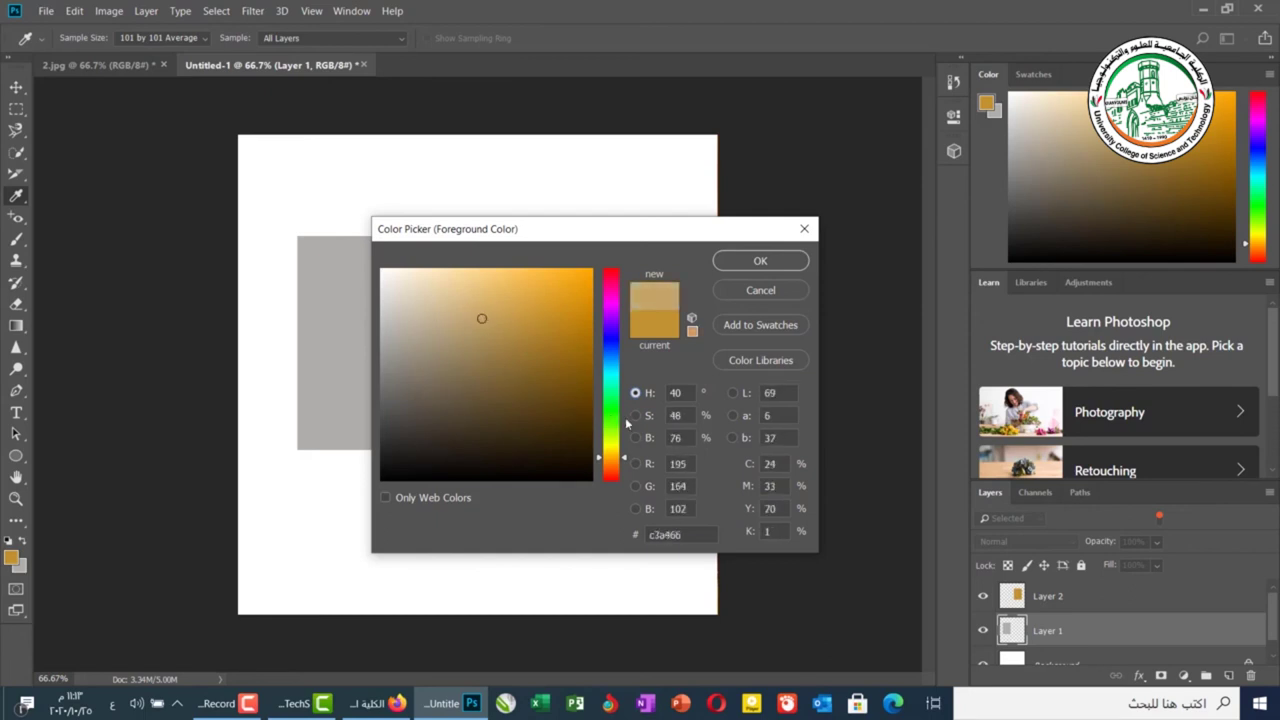
# Step: Pick a light green, #71d9a9, in saturation mode and return the Color Picker to hue mode
pyautogui.click(635, 415)
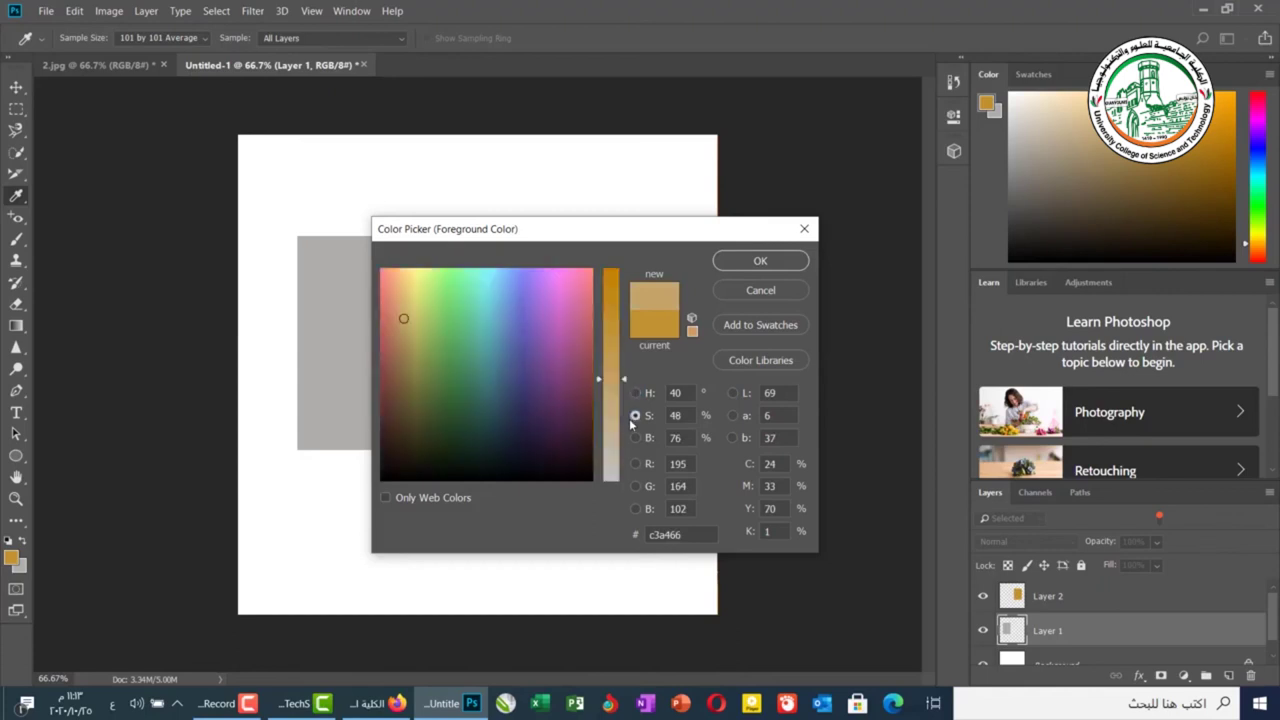
pyautogui.click(524, 337)
pyautogui.moveTo(524, 337); pyautogui.dragTo(469, 294)
pyautogui.click(633, 393)
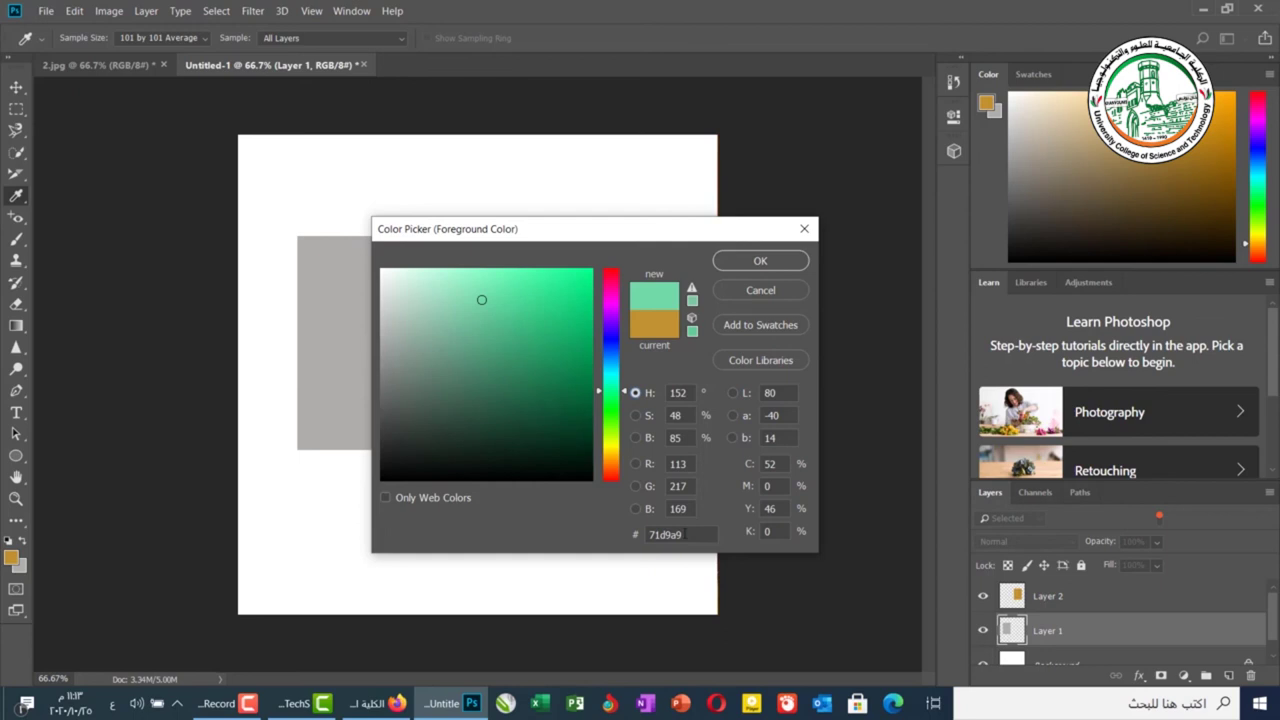
# Step: Set the color's hex code to 2fa16d and add it to the swatches under the suggested name
pyautogui.moveTo(683, 534); pyautogui.dragTo(643, 526)
pyautogui.write('2fa16d')
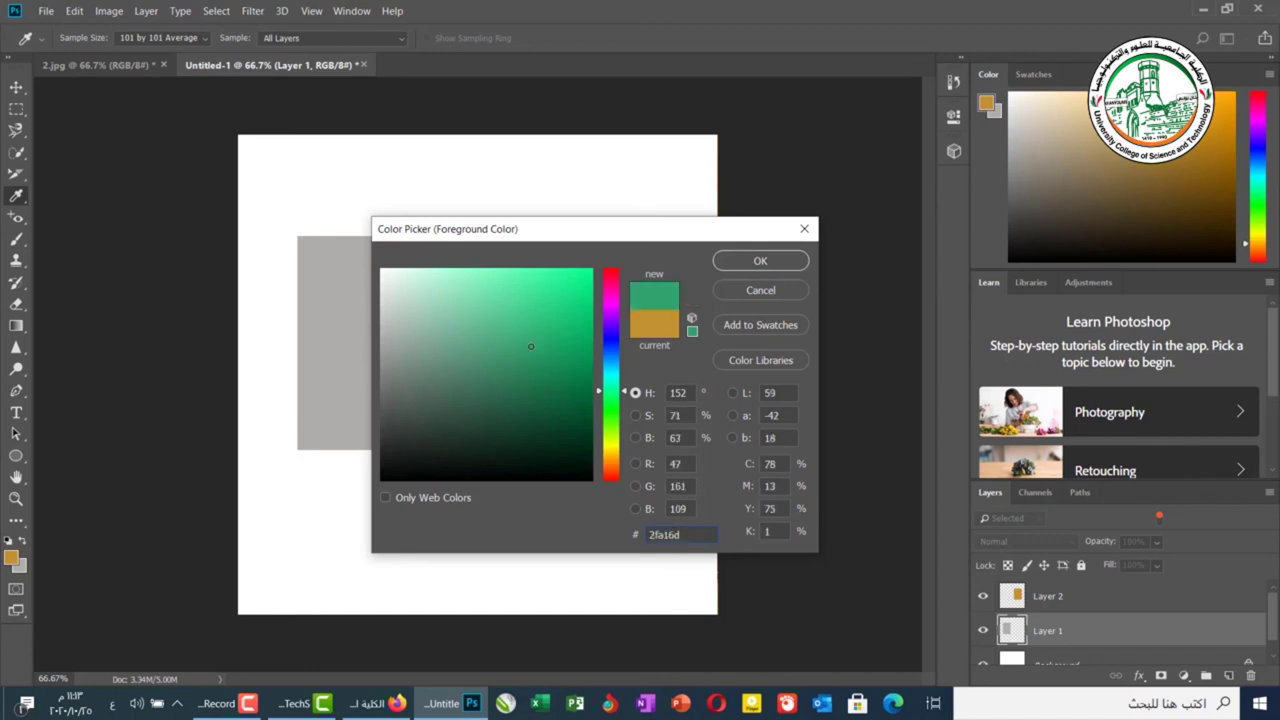
pyautogui.click(737, 325)
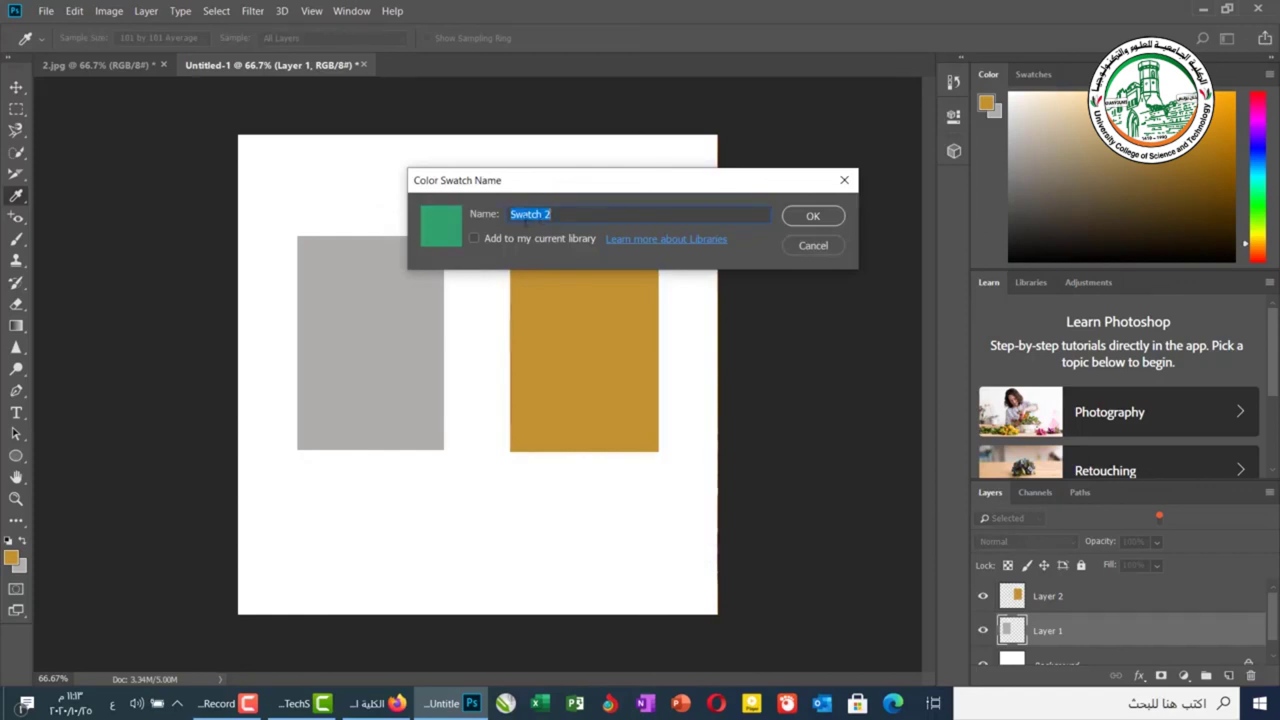
pyautogui.click(813, 216)
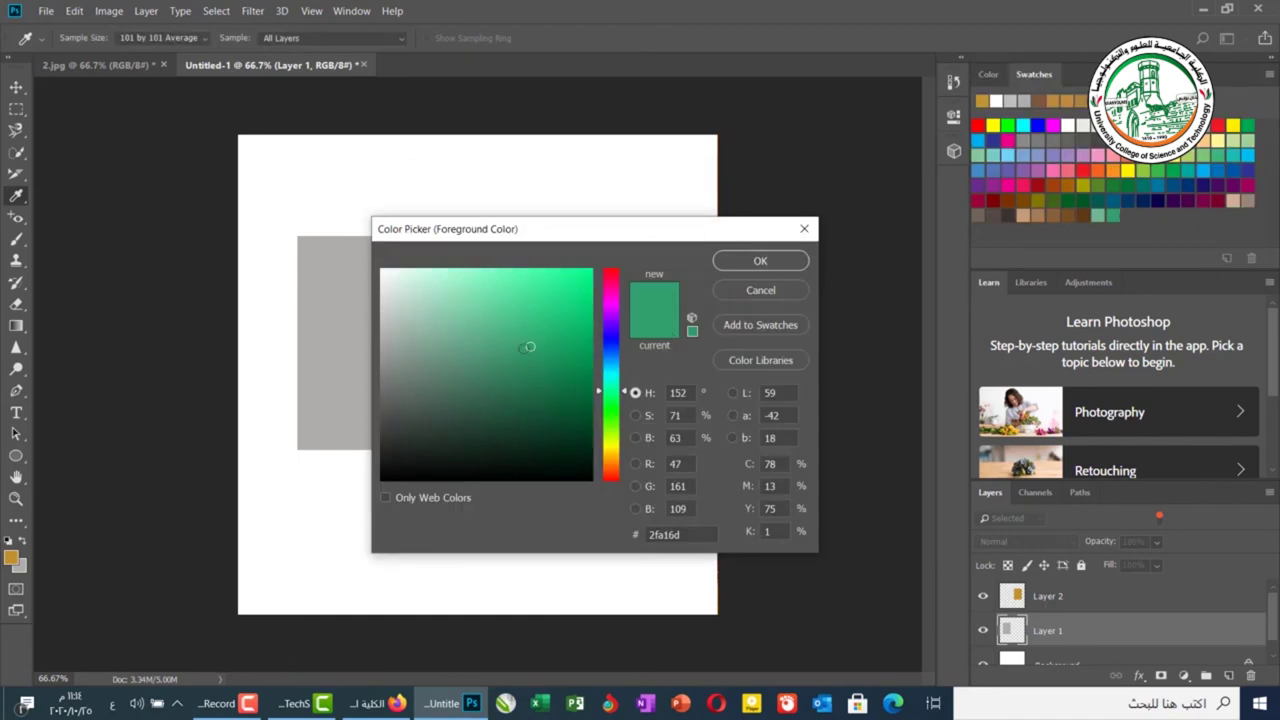
# Step: Pick a brighter green, #49ce91, and replace it with the closest color that is in gamut for printing
pyautogui.click(496, 318)
pyautogui.moveTo(496, 318); pyautogui.dragTo(518, 308)
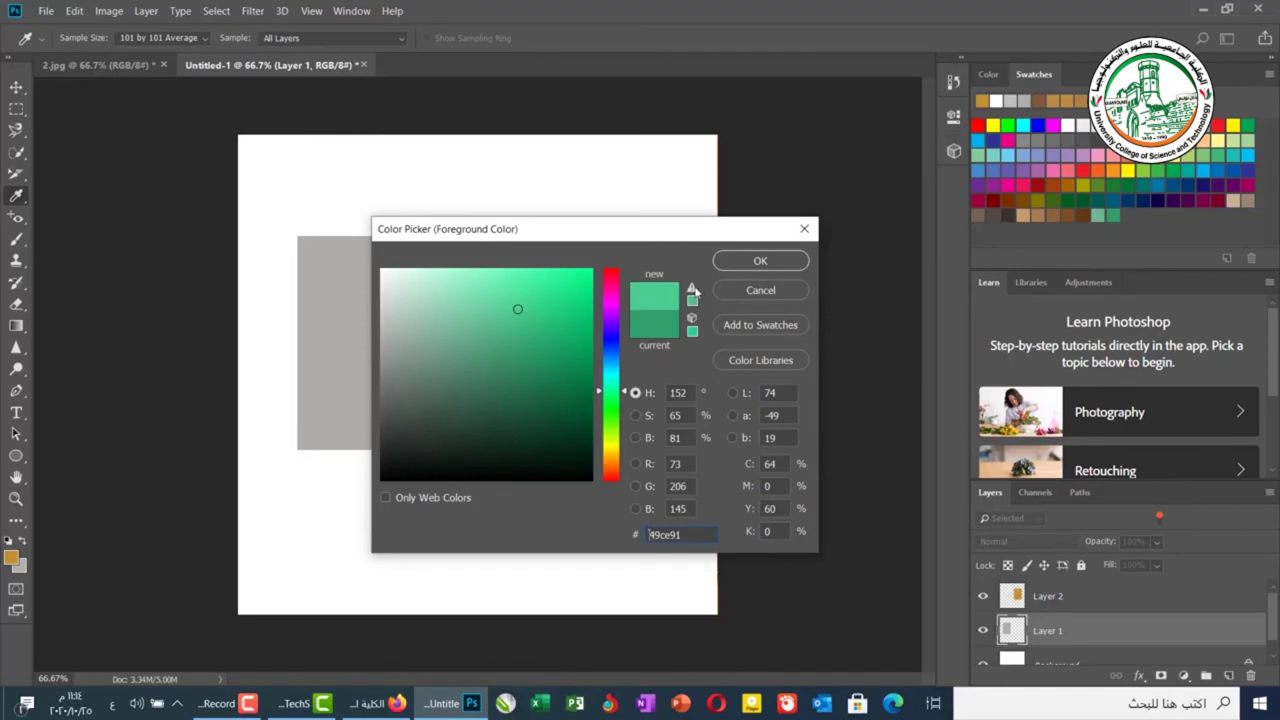
pyautogui.moveTo(692, 290)
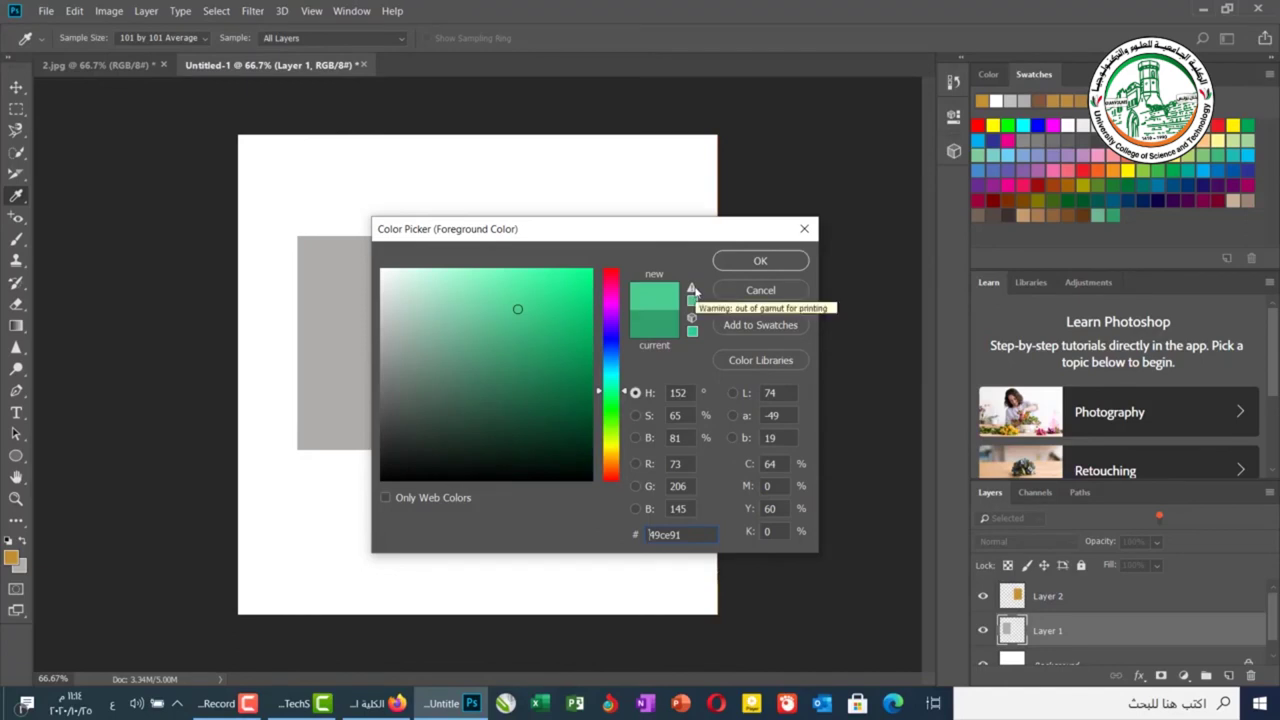
pyautogui.click(692, 290)
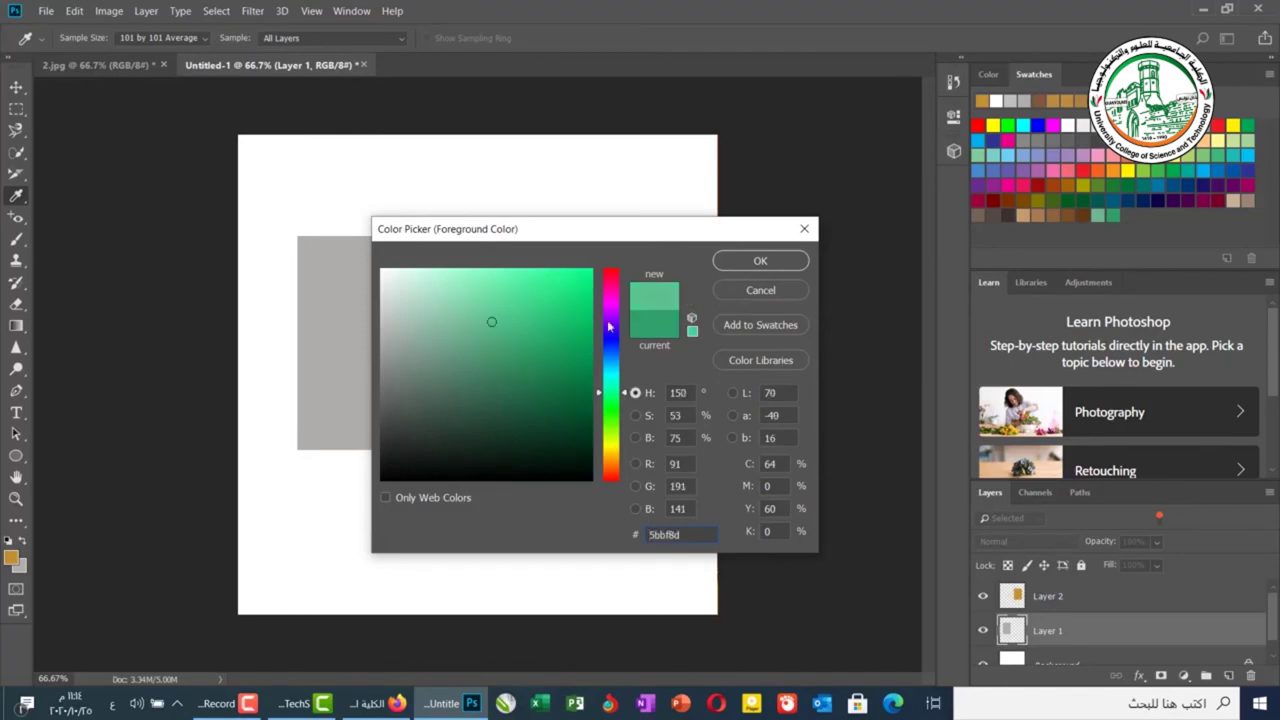